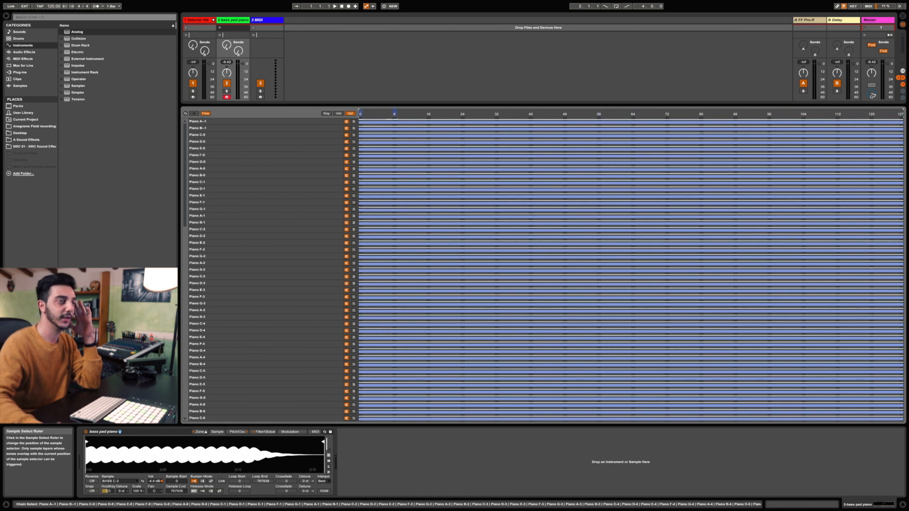
# Try shifting the start edge of the Piano G-3 sample-select zone, moving the sample selector around it
pyautogui.scroll(-5, 491, 142)
pyautogui.scroll(5, 624, 131)
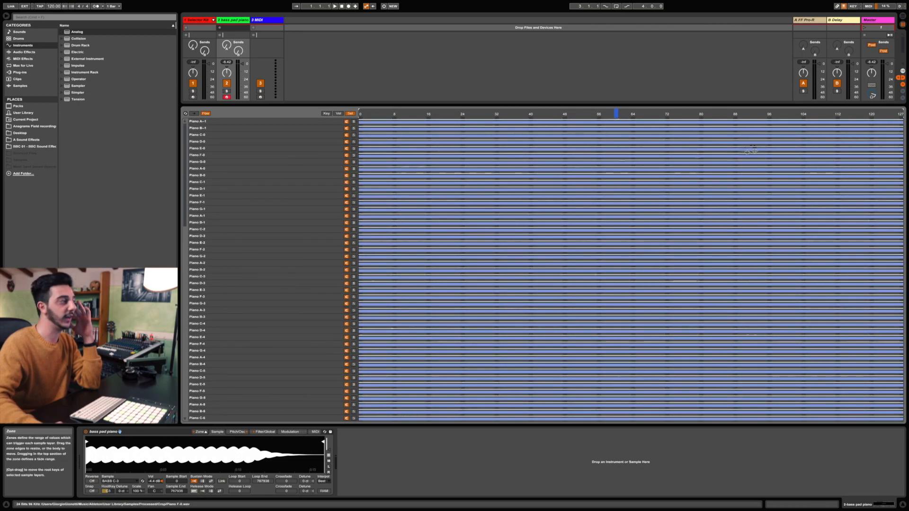
pyautogui.scroll(-5, 603, 235)
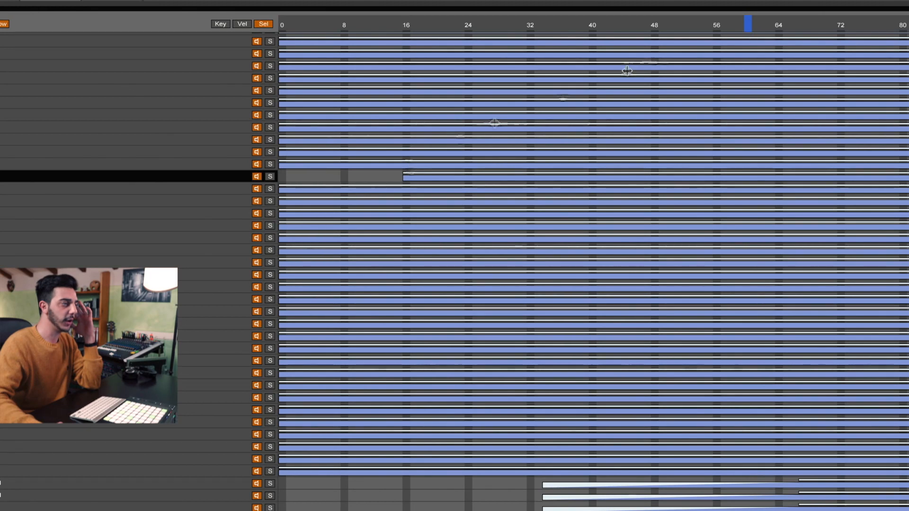
pyautogui.moveTo(752, 27)
pyautogui.mouseDown()
pyautogui.moveTo(407, 23)
pyautogui.moveTo(415, 23)
pyautogui.mouseUp()
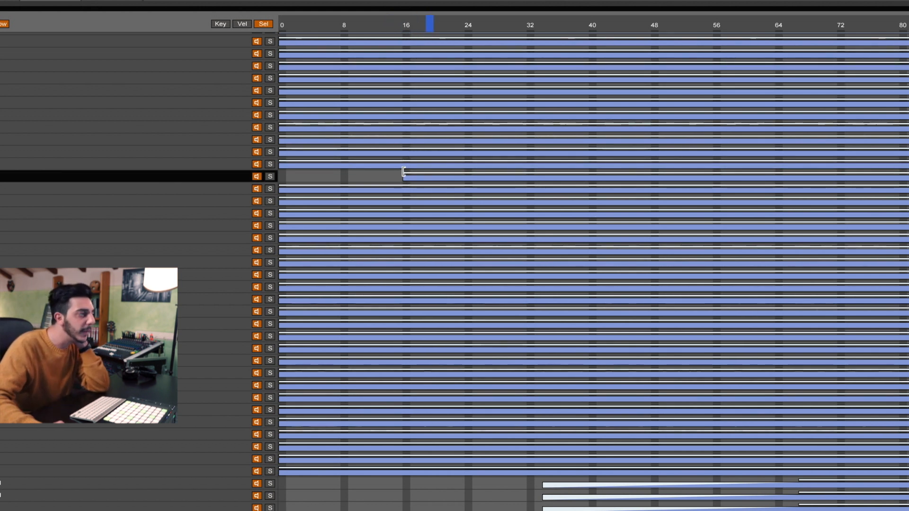
pyautogui.moveTo(404, 172); pyautogui.dragTo(706, 174)
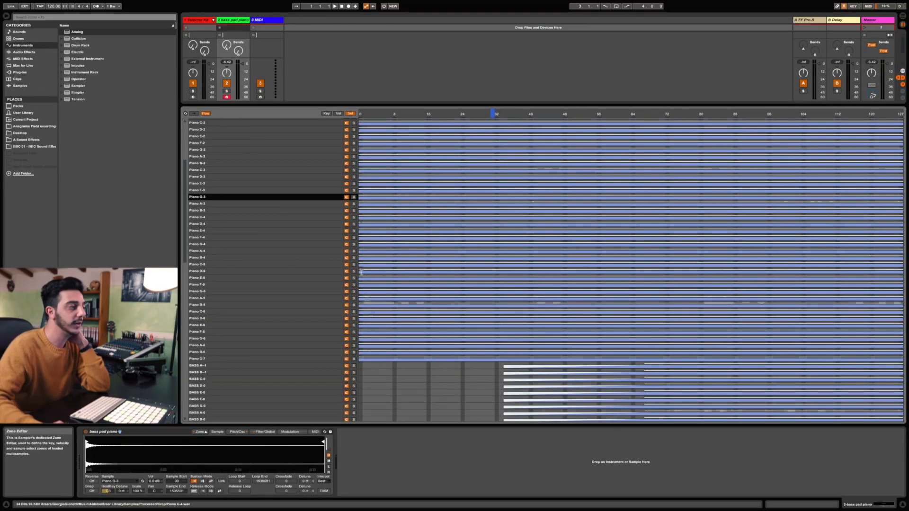
# Select all Piano layers from C-7 back to A--1 and try adjusting the start edge of their sample-select zones together
pyautogui.click(333, 360)
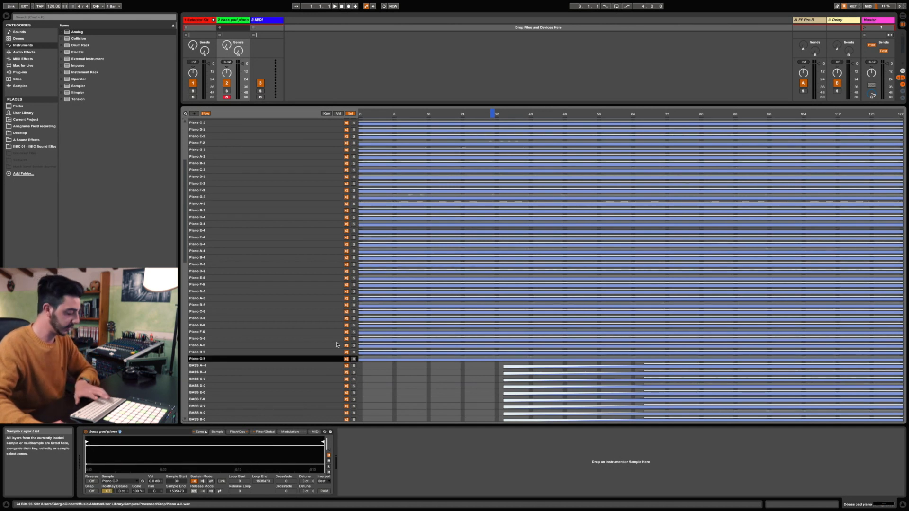
pyautogui.keyDown('shift'); pyautogui.click(314, 130); pyautogui.keyUp('shift')
pyautogui.scroll(5, 313, 128)
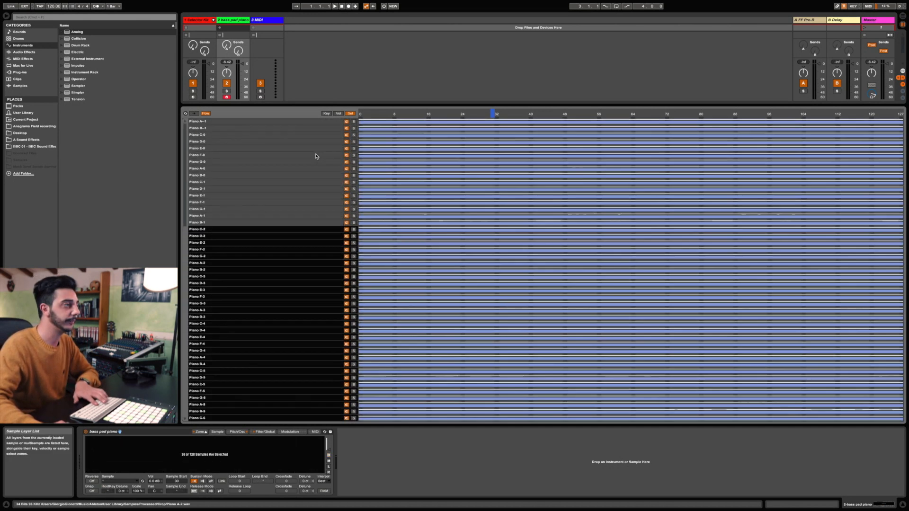
pyautogui.keyDown('shift'); pyautogui.click(312, 122); pyautogui.keyUp('shift')
pyautogui.moveTo(359, 124); pyautogui.dragTo(338, 152)
pyautogui.click(314, 195)
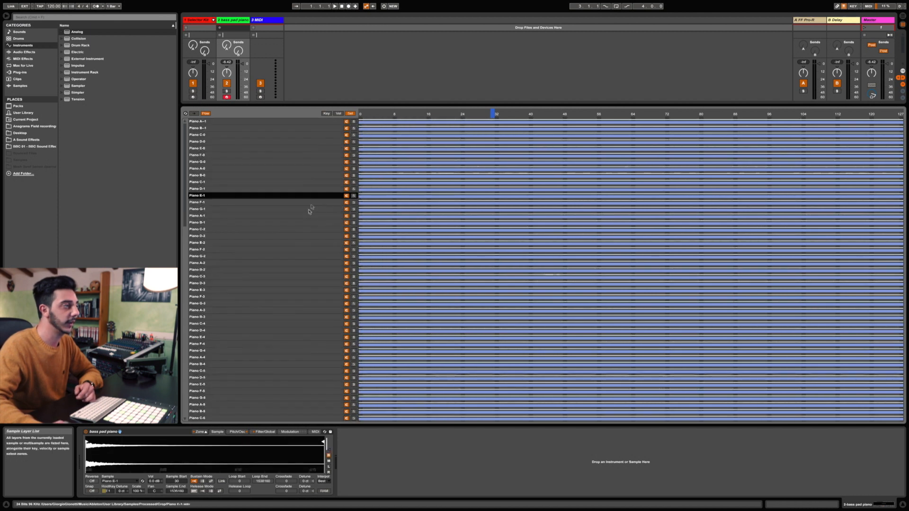
# Examine how the Piano, BASS and PAD sample-select zones and fades lie along the range, with the sample selector at low values
pyautogui.scroll(-12, 308, 216)
pyautogui.scroll(-2, 509, 189)
pyautogui.scroll(3, 504, 170)
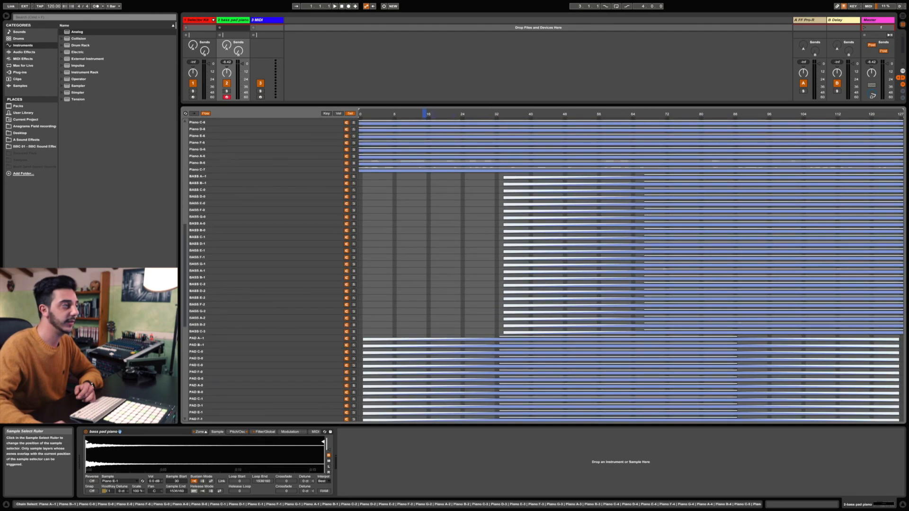
pyautogui.scroll(5, 364, 338)
pyautogui.scroll(-3, 360, 343)
pyautogui.scroll(-3, 362, 339)
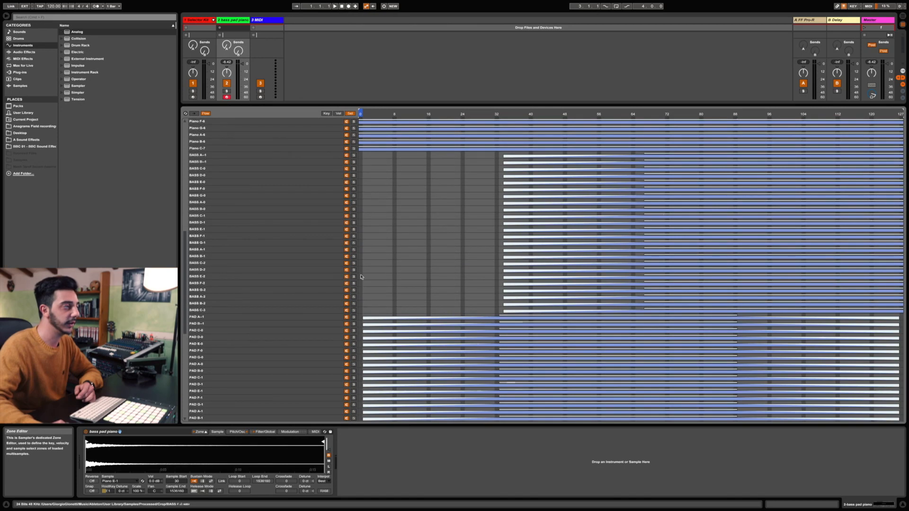
pyautogui.scroll(8, 361, 276)
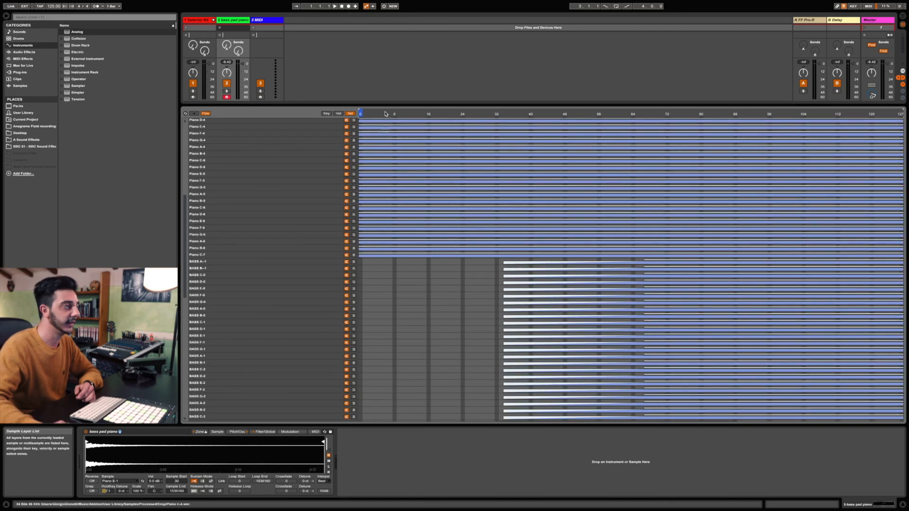
pyautogui.scroll(-9, 442, 300)
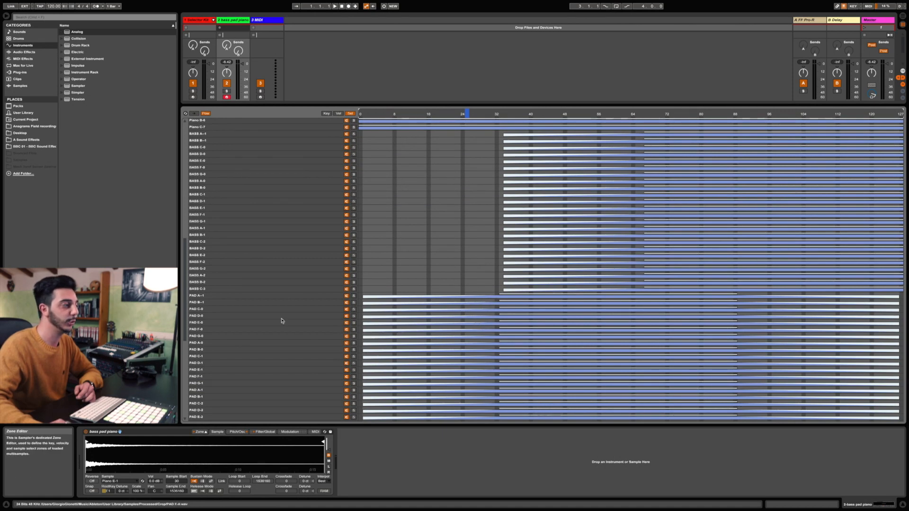
# Sweep the sample selector through the upper range to 127 to check which BASS and PAD zones it crosses
pyautogui.click(480, 114)
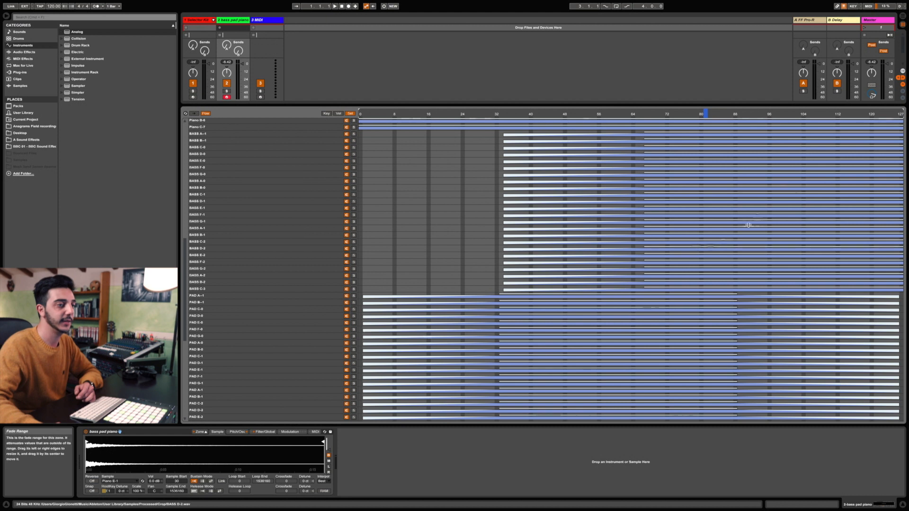
pyautogui.moveTo(704, 117); pyautogui.dragTo(782, 114)
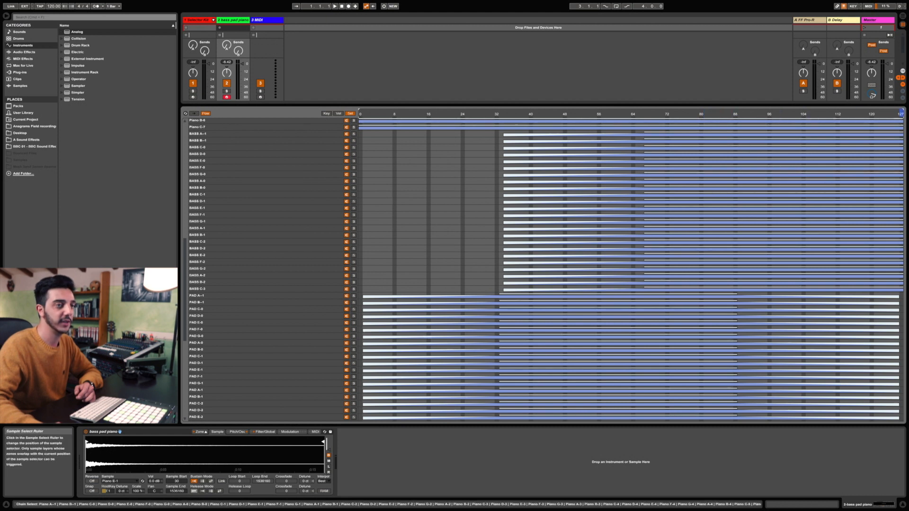
pyautogui.scroll(5, 865, 212)
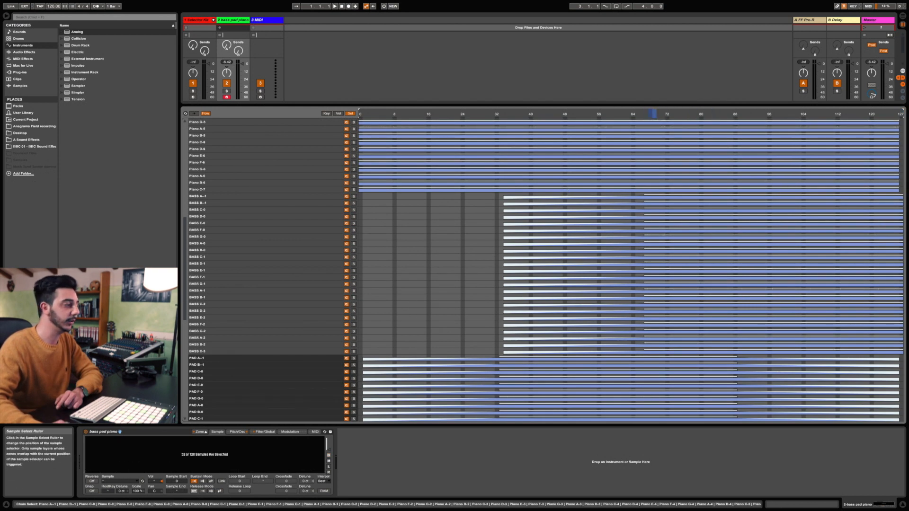
# Group the bass pad piano Sampler into an Instrument Rack and show the rack's macro controls
pyautogui.rightClick(651, 116)
pyautogui.click(560, 176)
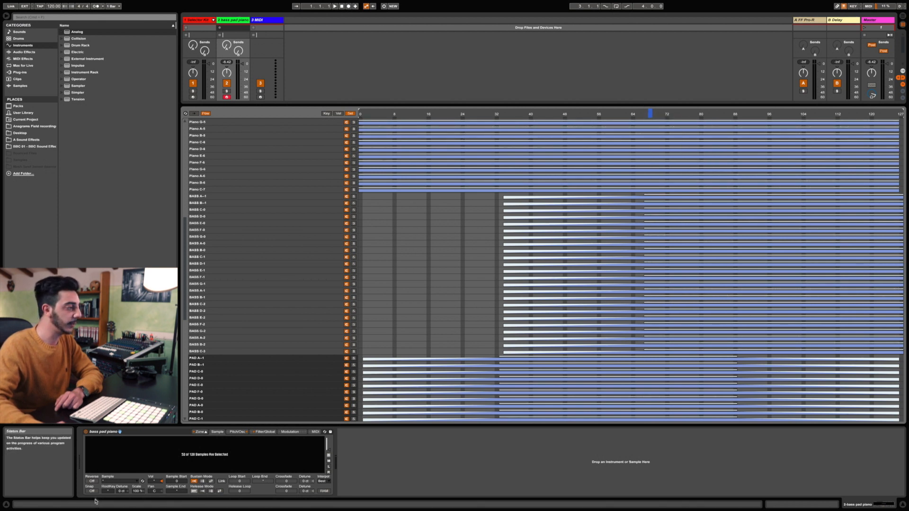
pyautogui.click(147, 434)
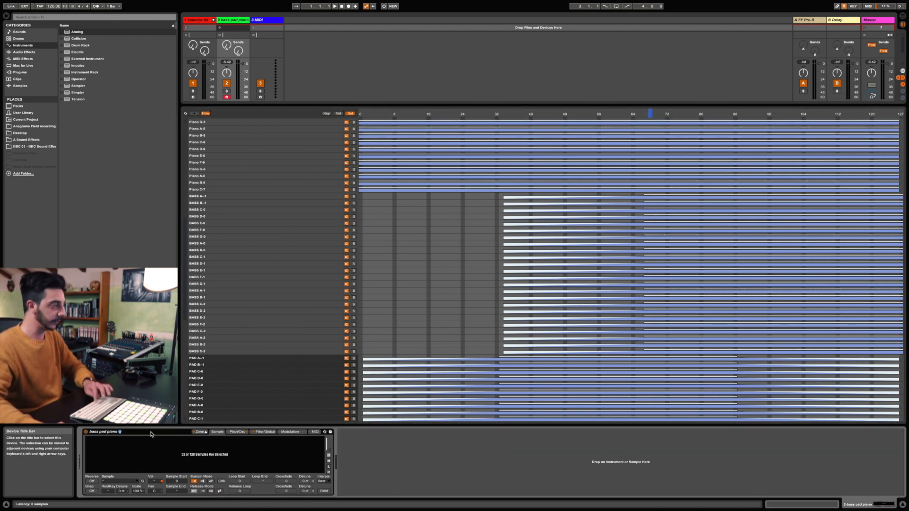
pyautogui.press('super+g')
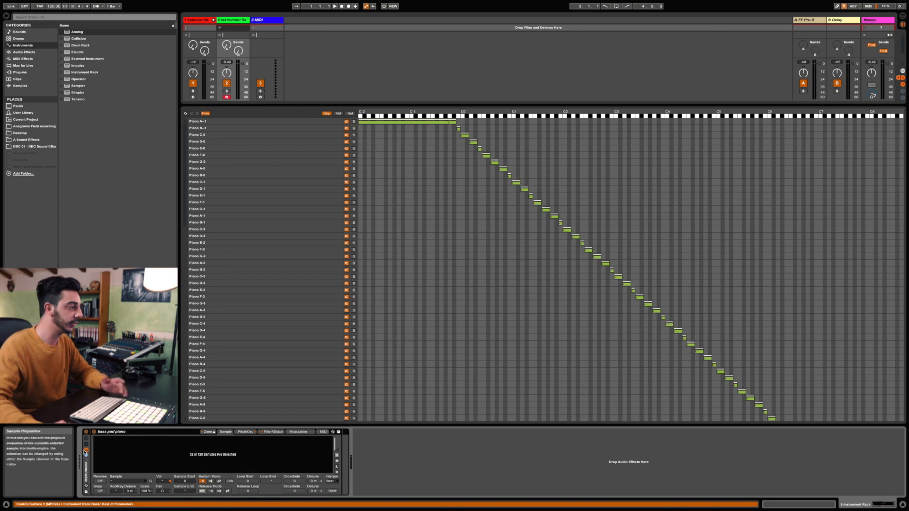
pyautogui.click(87, 441)
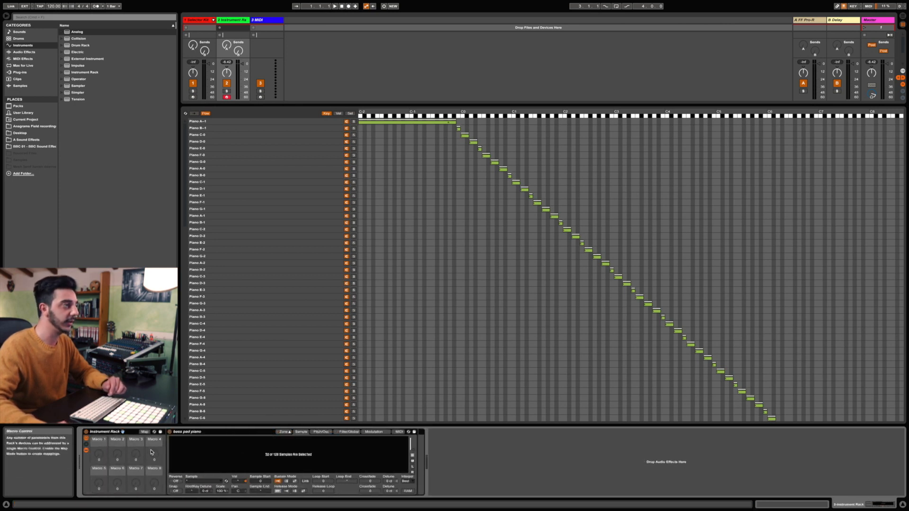
# Map the Sampler's sample selector to Macro 1 and set that macro to 68
pyautogui.click(350, 113)
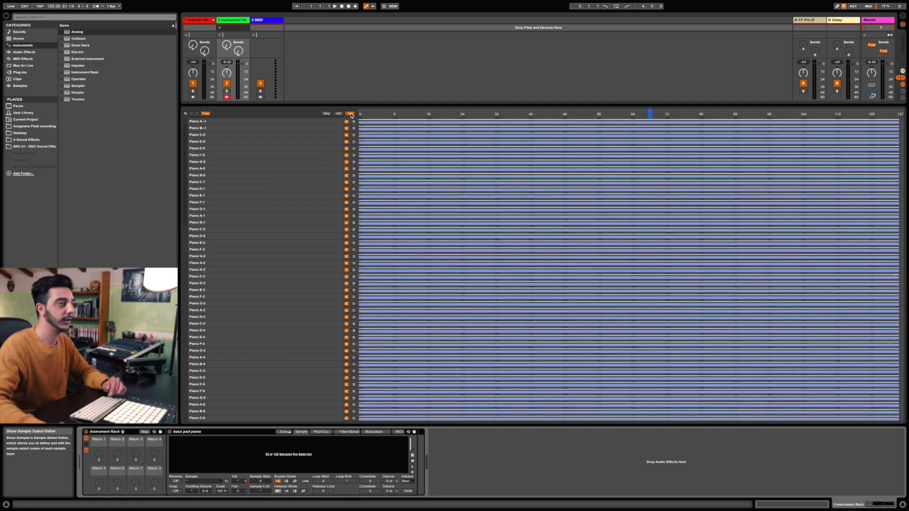
pyautogui.rightClick(652, 114)
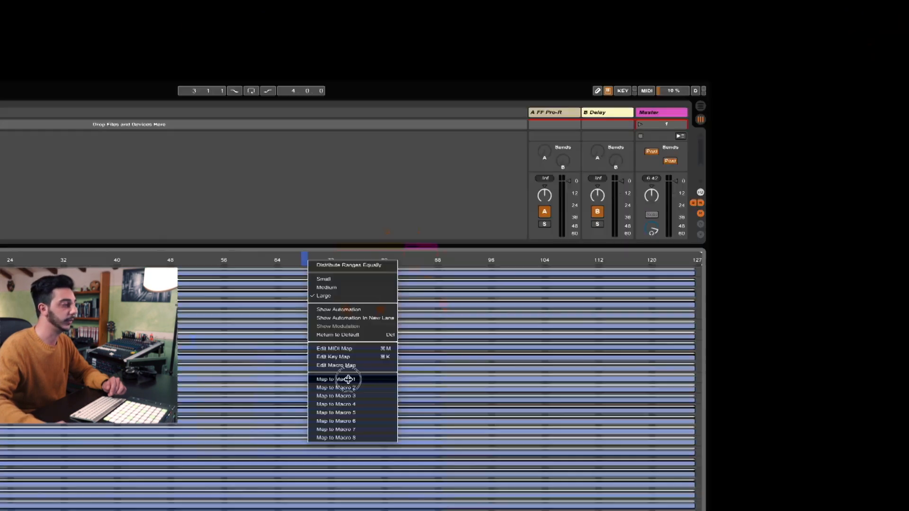
pyautogui.click(473, 341)
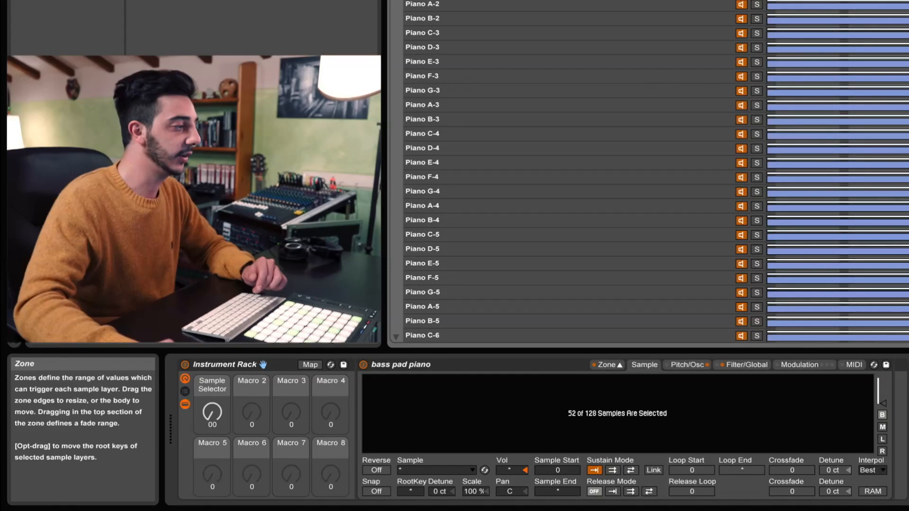
pyautogui.moveTo(212, 413)
pyautogui.mouseDown()
pyautogui.moveTo(212, 365)
pyautogui.moveTo(212, 396)
pyautogui.mouseUp()
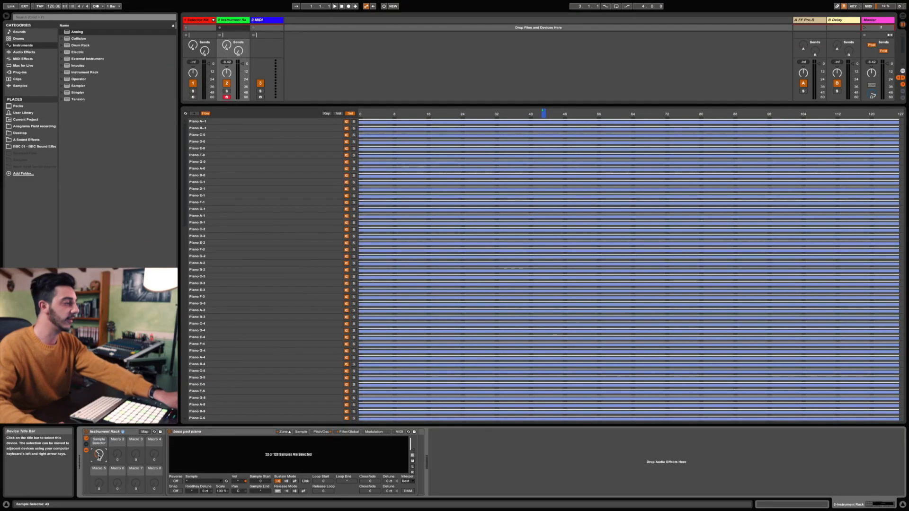
pyautogui.moveTo(98, 456); pyautogui.dragTo(99, 456)
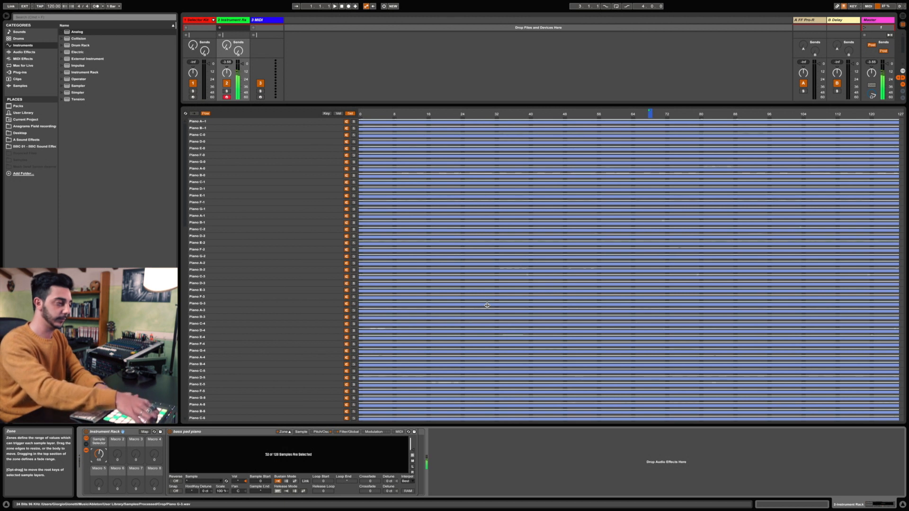
# Check the layers' velocity zones in an enlarged zone editor and return to the sample-select zones of the BASS and PAD layers
pyautogui.click(338, 114)
pyautogui.moveTo(442, 105)
pyautogui.mouseDown()
pyautogui.moveTo(441, 83)
pyautogui.moveTo(441, 92)
pyautogui.mouseUp()
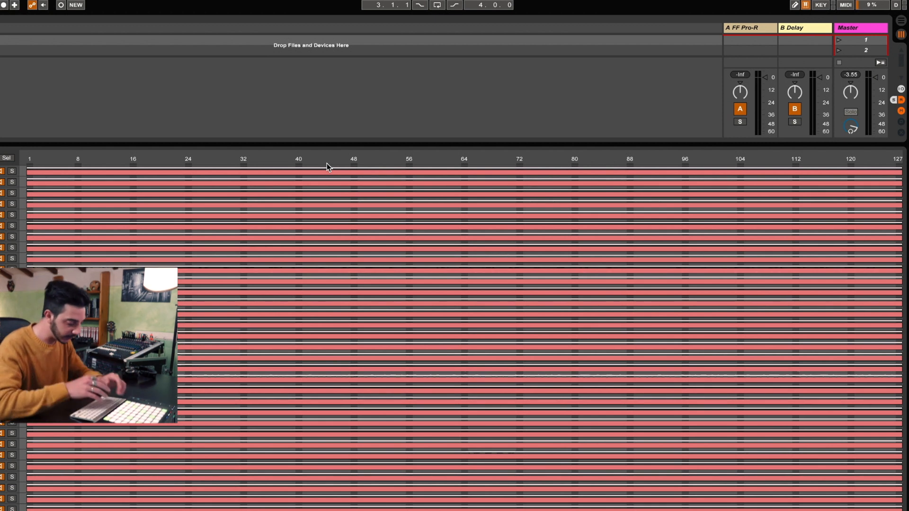
pyautogui.press('a')
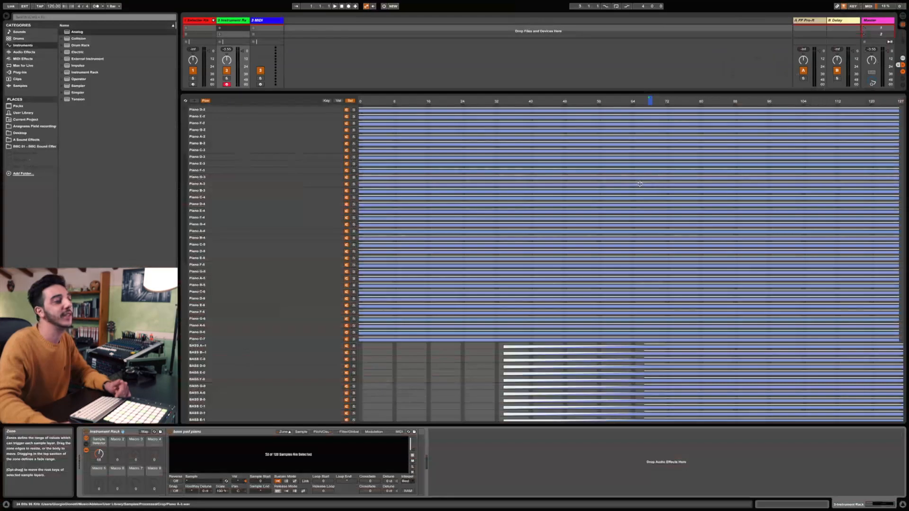
pyautogui.scroll(-10, 802, 141)
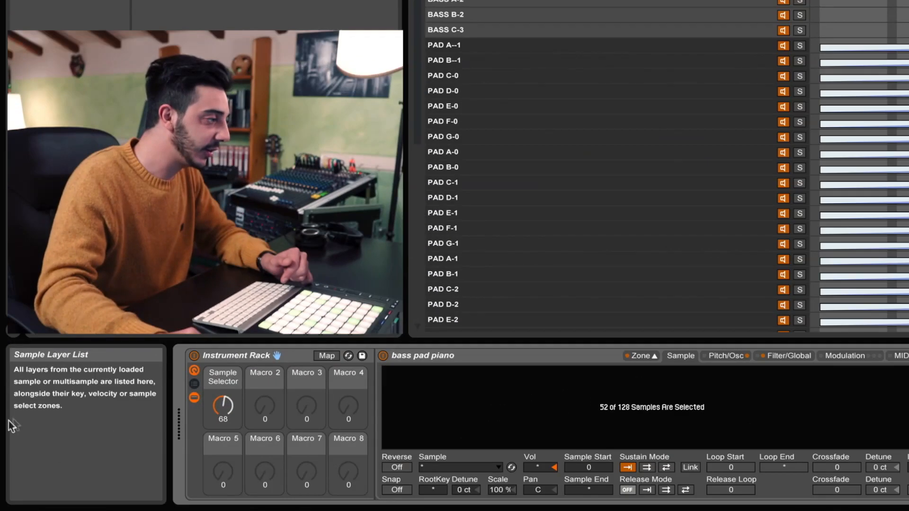
# Show the Instrument Rack's chain list and create two empty chains below the bass pad piano chain
pyautogui.click(194, 384)
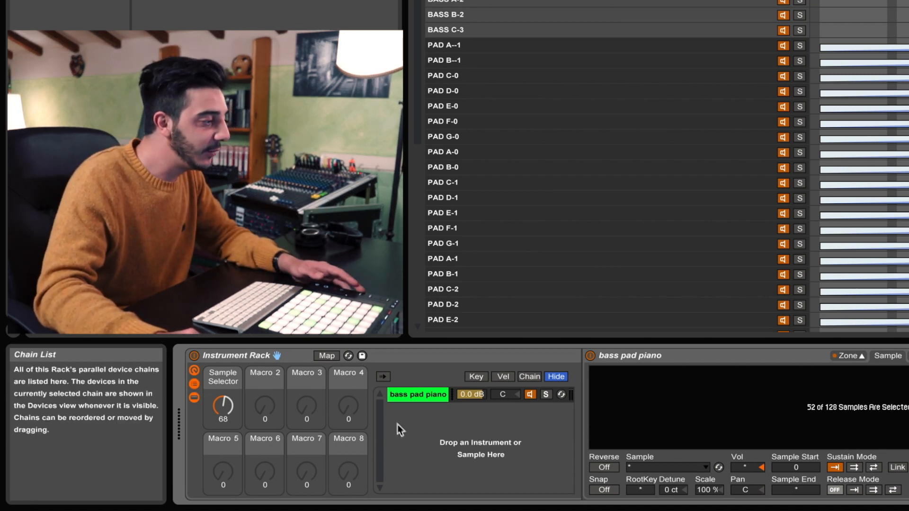
pyautogui.click(408, 396)
pyautogui.rightClick(435, 424)
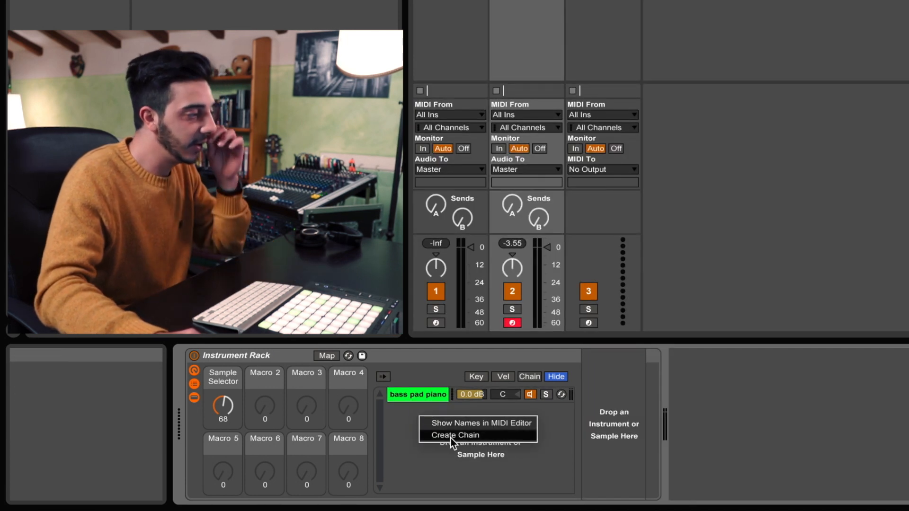
pyautogui.click(449, 437)
pyautogui.rightClick(443, 445)
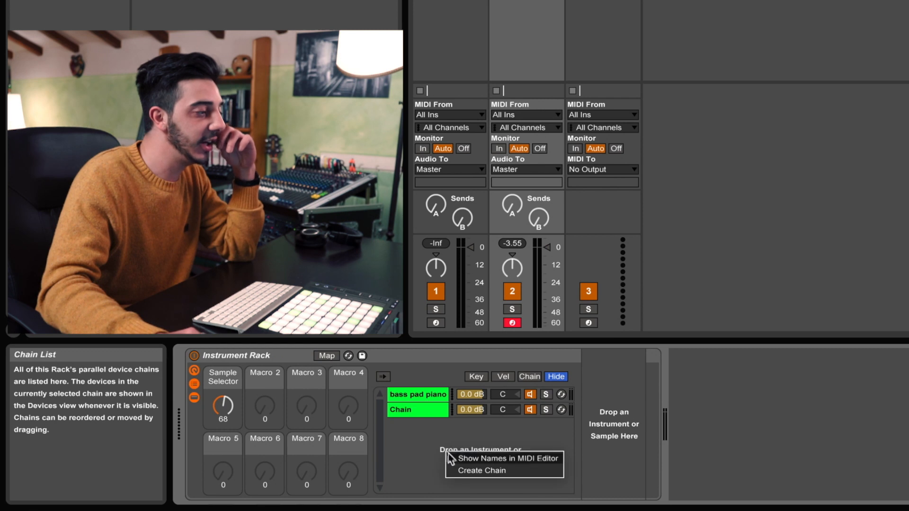
pyautogui.click(461, 471)
# Color the first new chain orange and the second new chain blue
pyautogui.rightClick(414, 411)
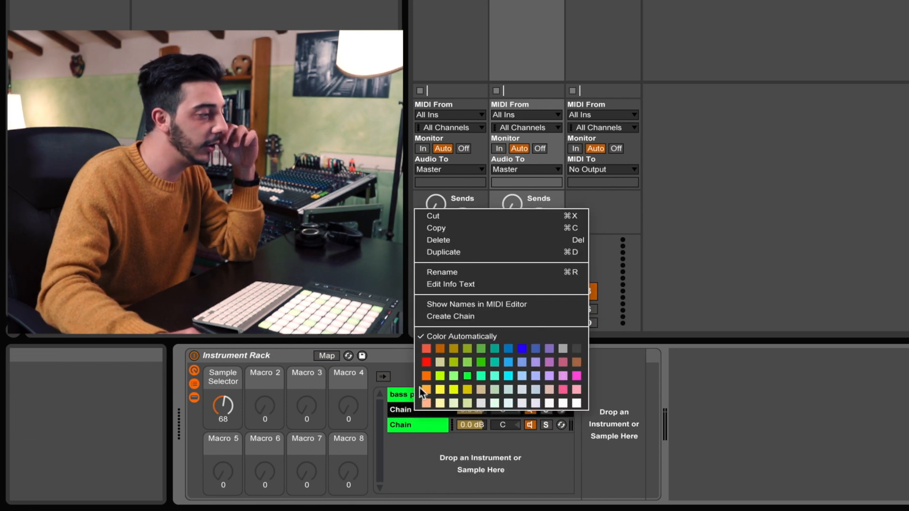
pyautogui.click(426, 376)
pyautogui.rightClick(413, 425)
pyautogui.click(431, 368)
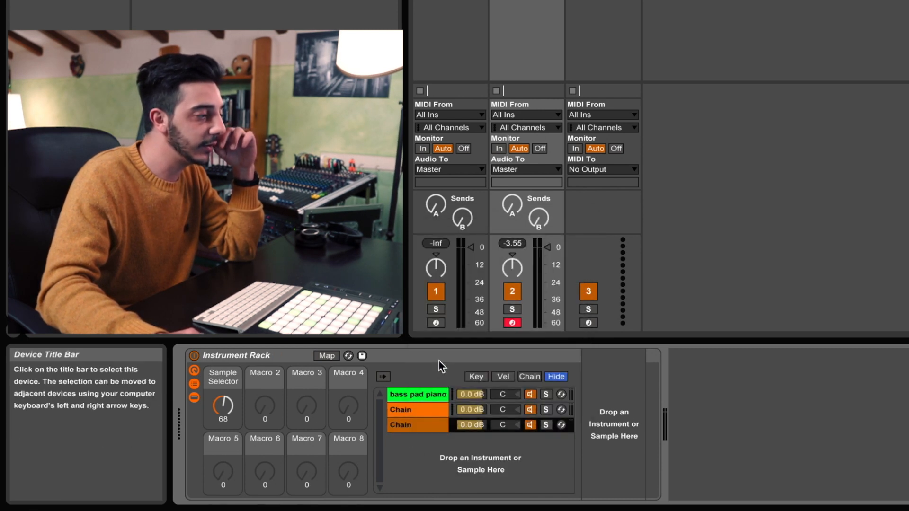
pyautogui.rightClick(424, 426)
pyautogui.click(519, 364)
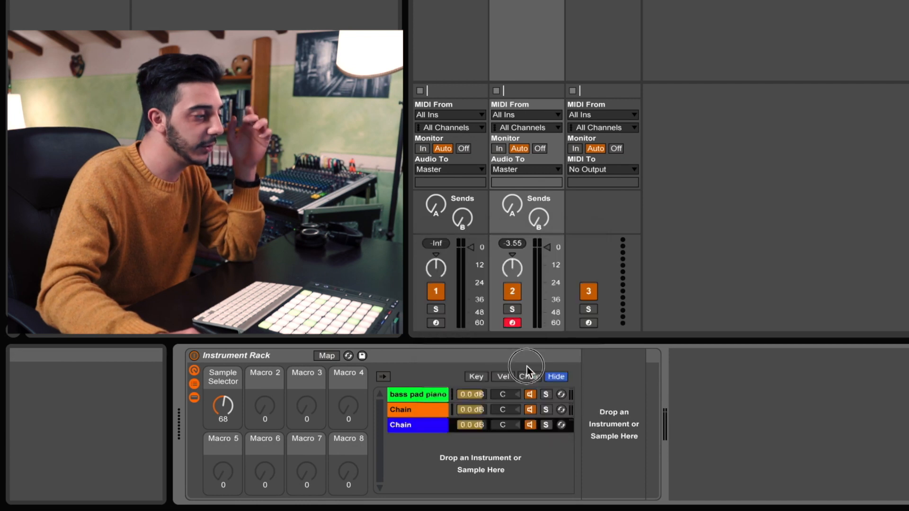
# Leave the orange chain's options without changing anything and select the bass pad piano chain
pyautogui.rightClick(422, 414)
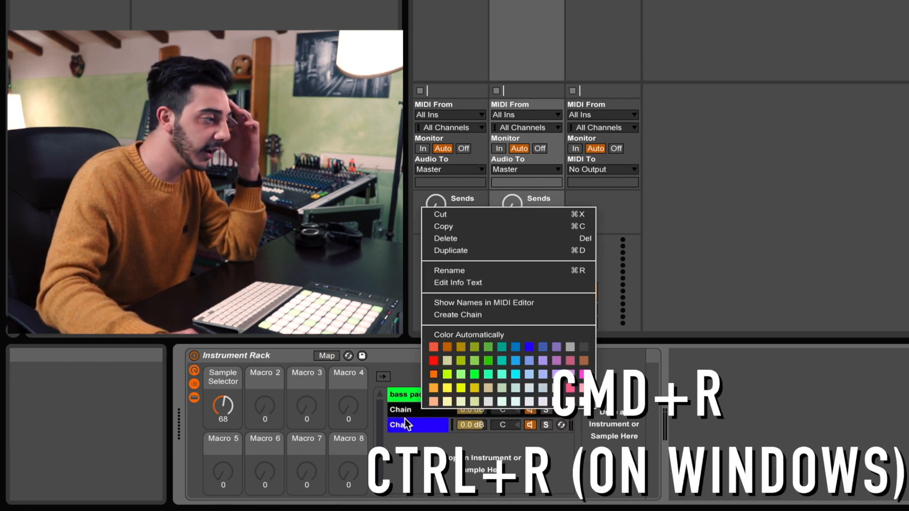
pyautogui.click(488, 454)
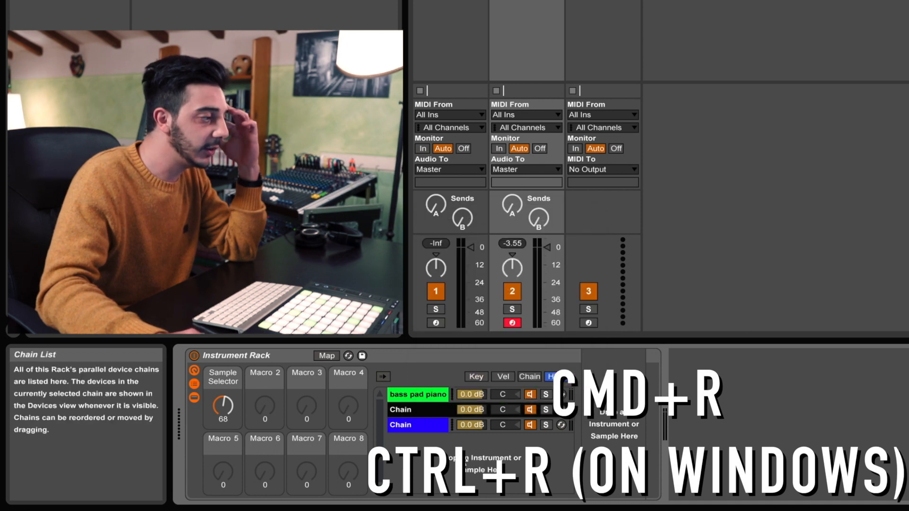
pyautogui.click(432, 407)
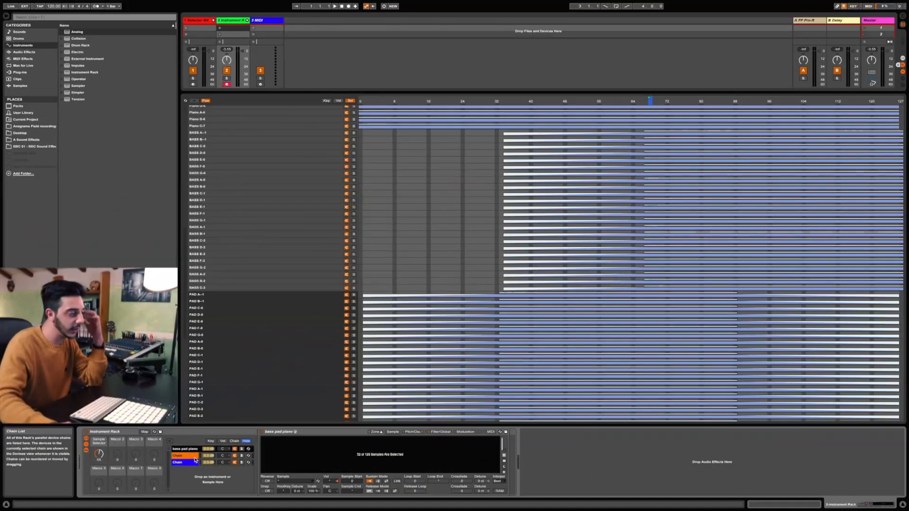
# Compare the bass pad piano chain's Sampler with the empty orange chain, and look through the lower PAD layers
pyautogui.click(293, 433)
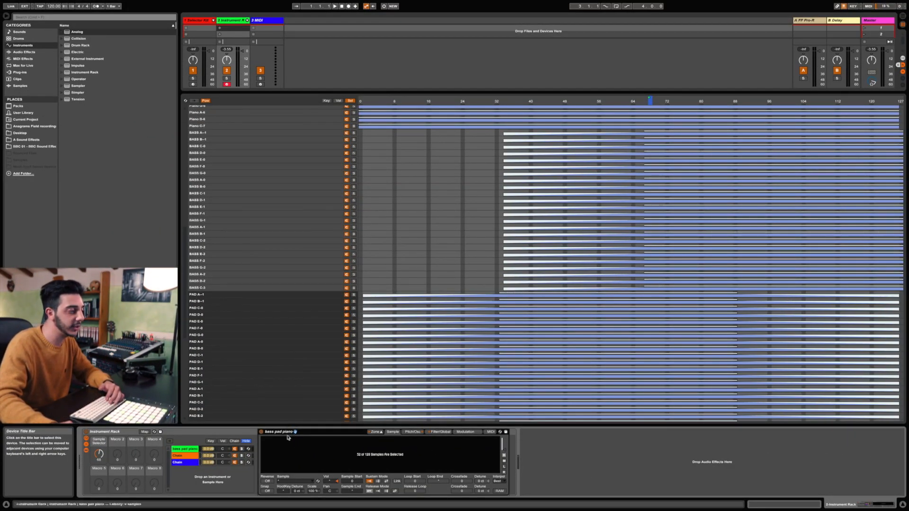
pyautogui.click(193, 461)
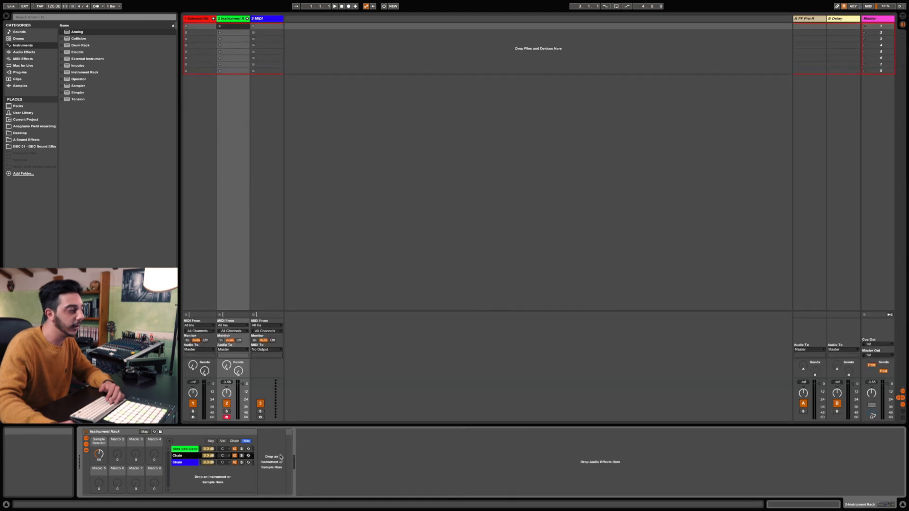
pyautogui.click(186, 449)
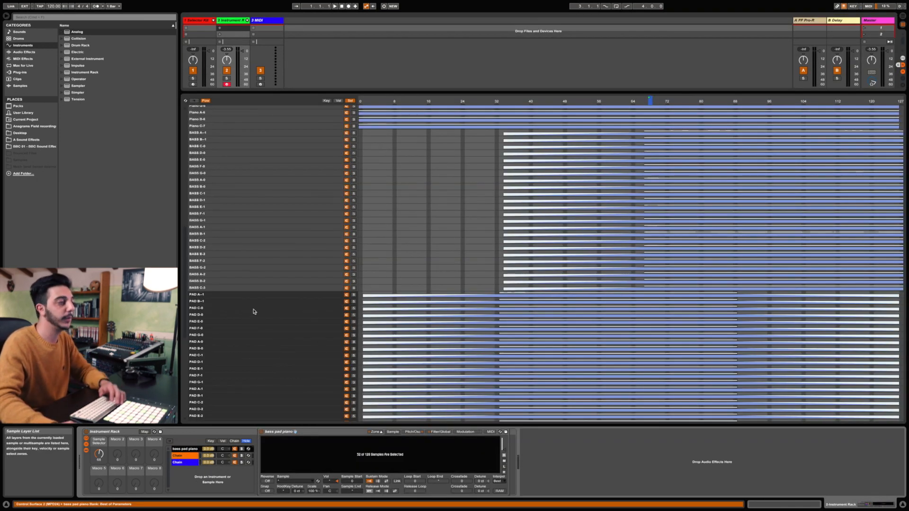
pyautogui.scroll(-5, 217, 315)
pyautogui.scroll(-1, 217, 318)
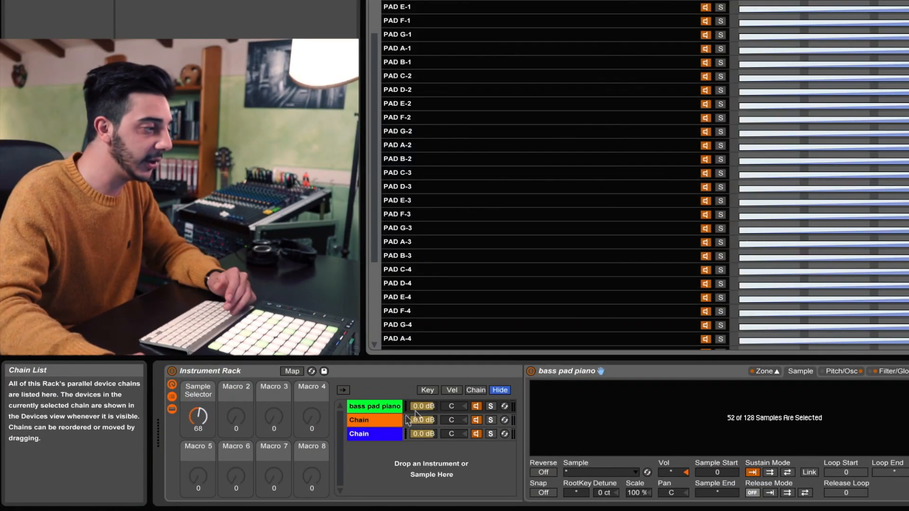
# Examine the rack's chain select, velocity and key zones, trying different chain selector positions and returning it to 0
pyautogui.click(474, 390)
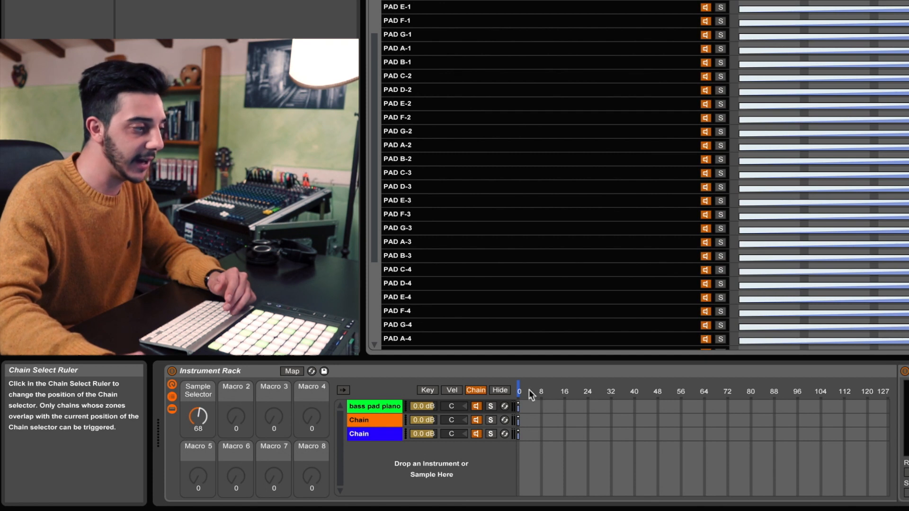
pyautogui.moveTo(529, 391); pyautogui.dragTo(719, 390)
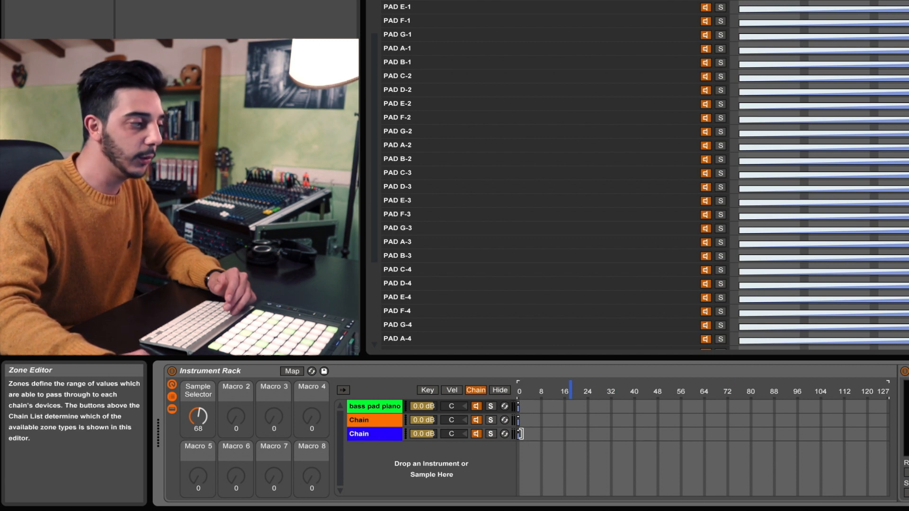
pyautogui.moveTo(591, 394); pyautogui.dragTo(599, 394)
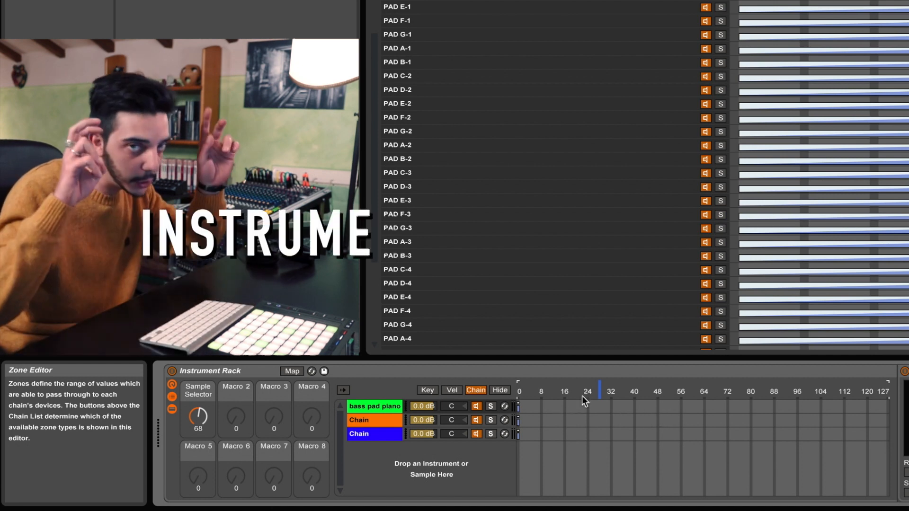
pyautogui.click(519, 393)
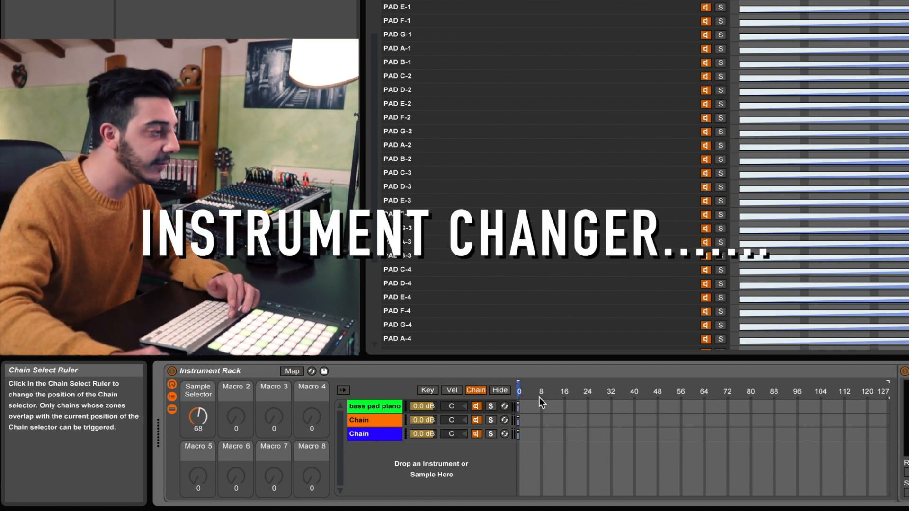
pyautogui.click(452, 390)
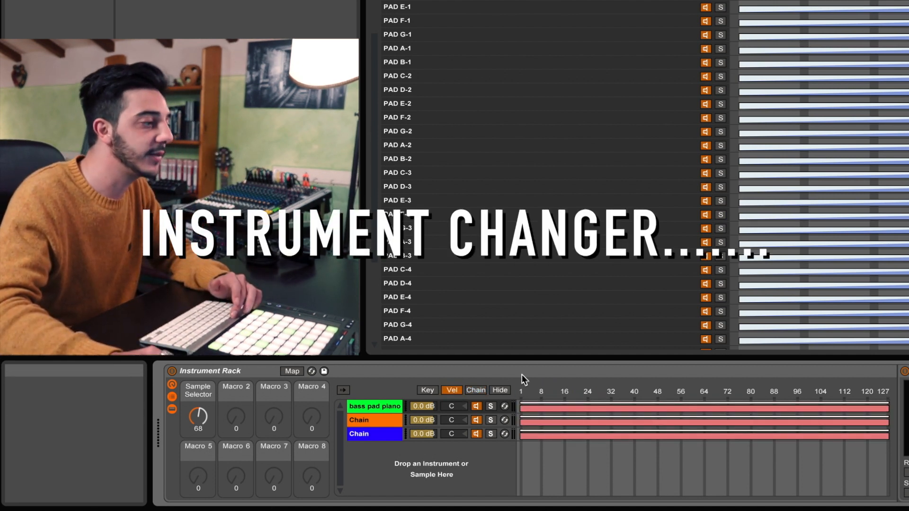
pyautogui.click(428, 390)
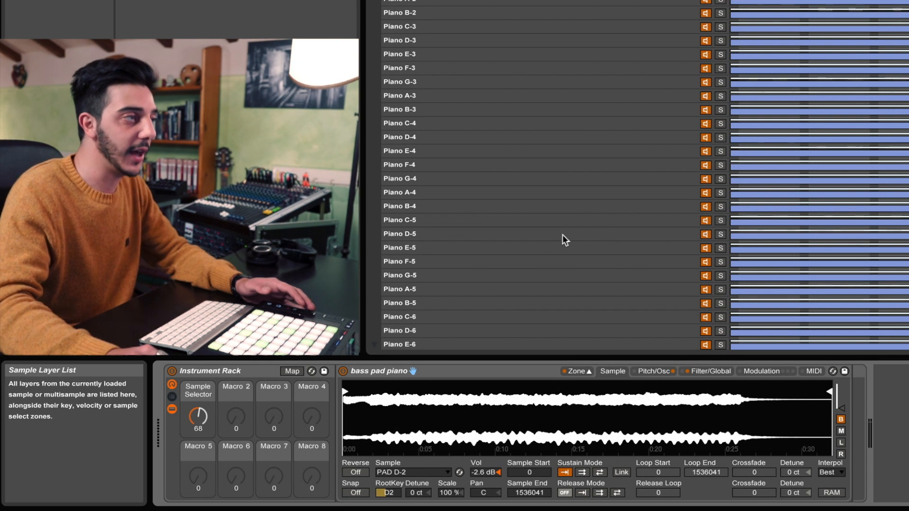
# Show the key zones of the piano layers in the Sampler and select the Piano G-1 sample layer
pyautogui.click(676, 0)
pyautogui.click(655, 0)
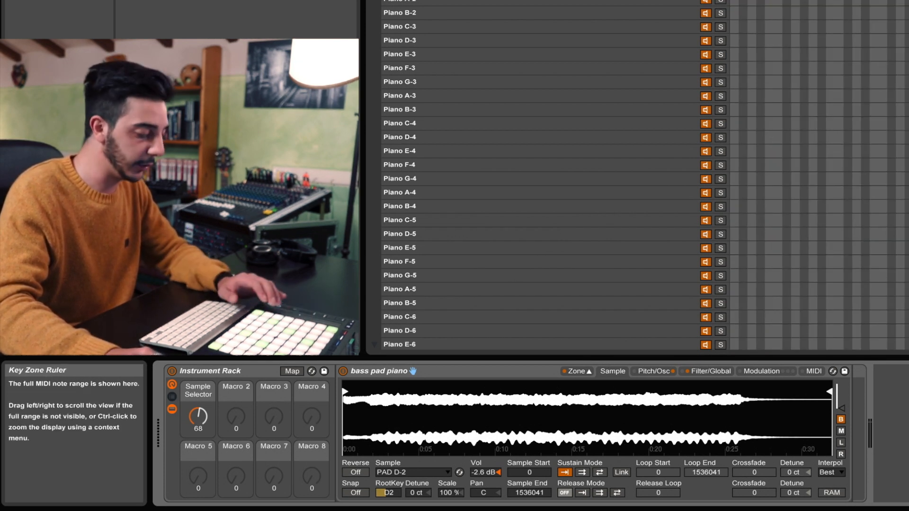
pyautogui.click(776, 0)
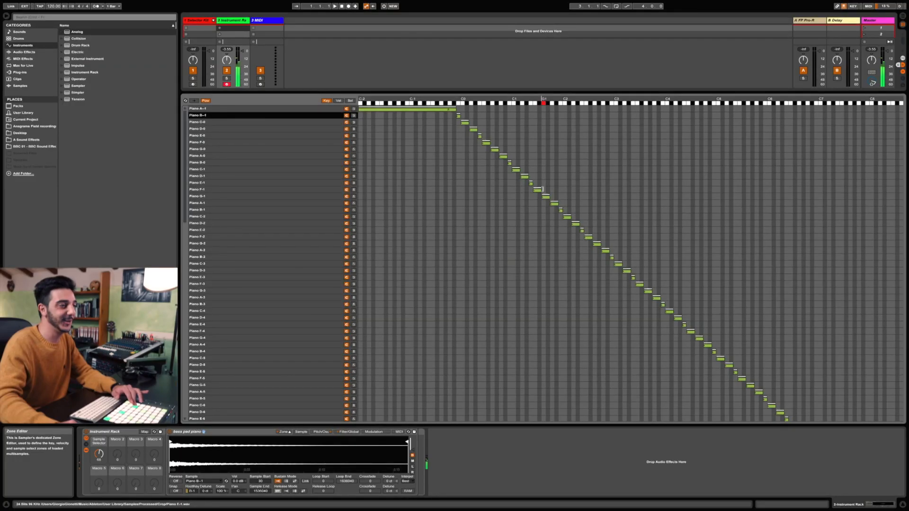
pyautogui.click(544, 197)
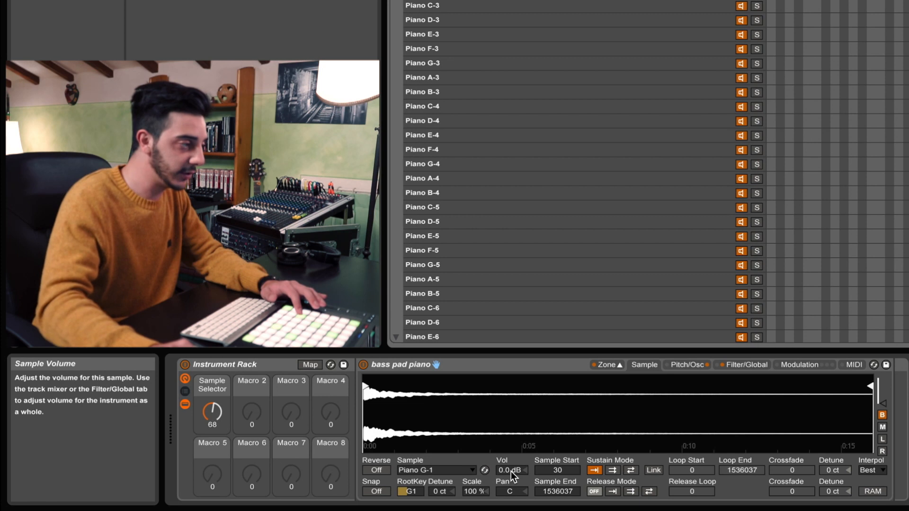
# Try a volume of 24 dB on the Piano G-1 sample, compare it with Piano A-1, and reset it to 0 dB
pyautogui.moveTo(510, 472); pyautogui.dragTo(510, 445)
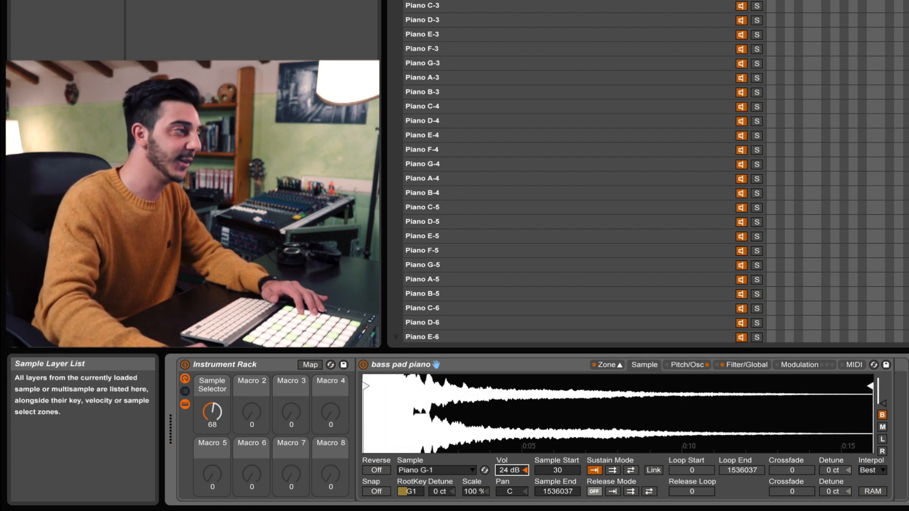
pyautogui.click(549, 0)
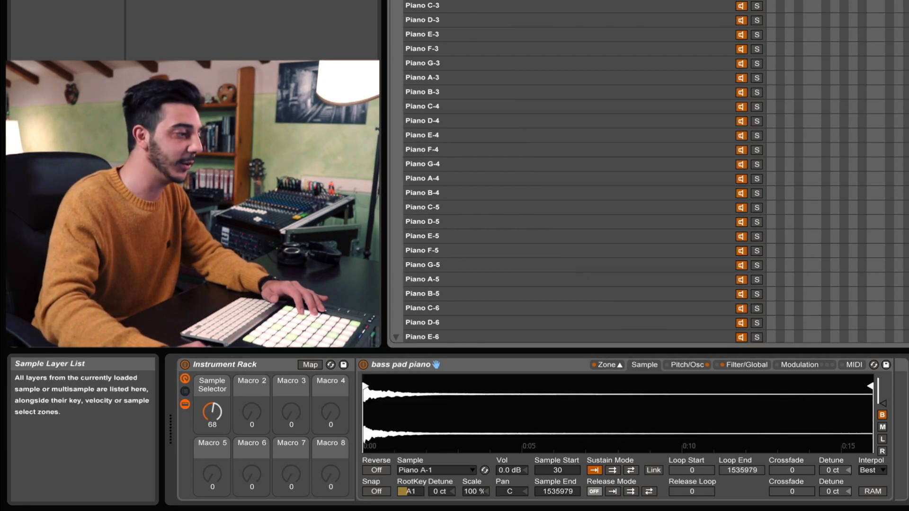
pyautogui.click(549, 0)
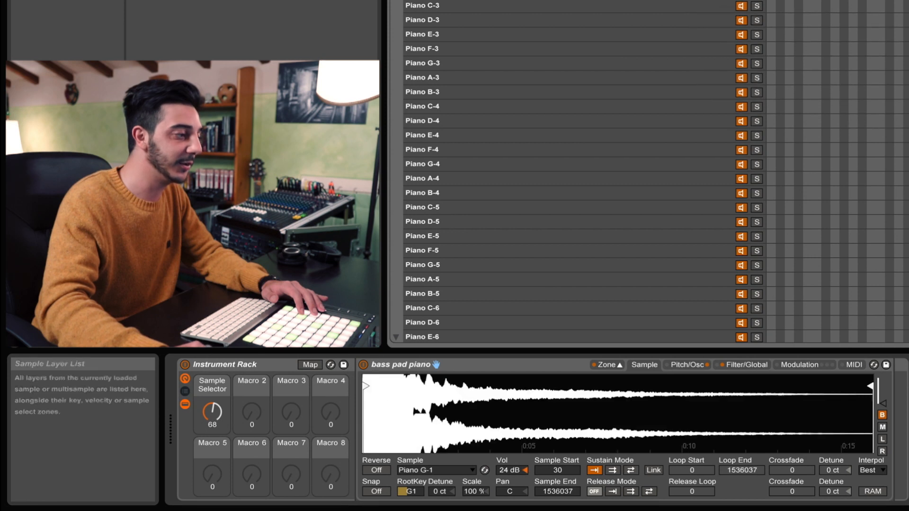
pyautogui.click(524, 470)
pyautogui.press('Delete')
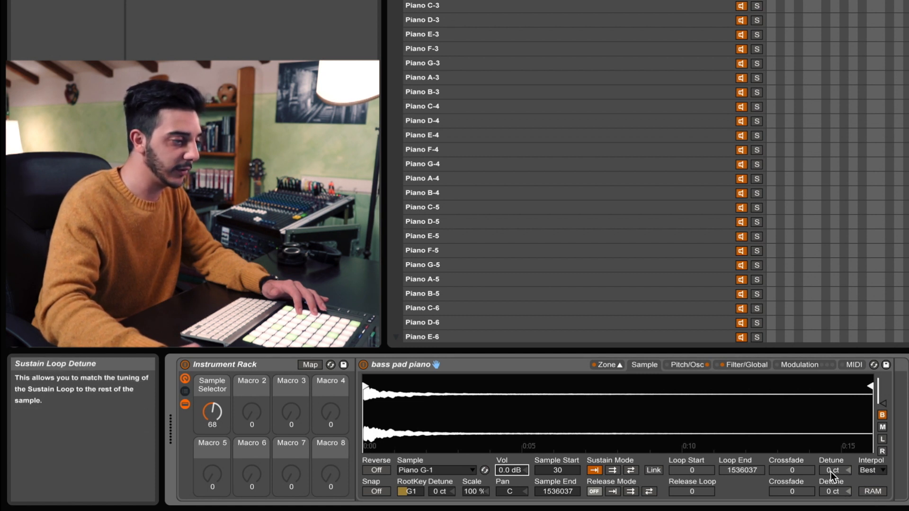
# Select the Piano C-5 sample layer and try its Reverse option
pyautogui.click(427, 109)
pyautogui.click(505, 207)
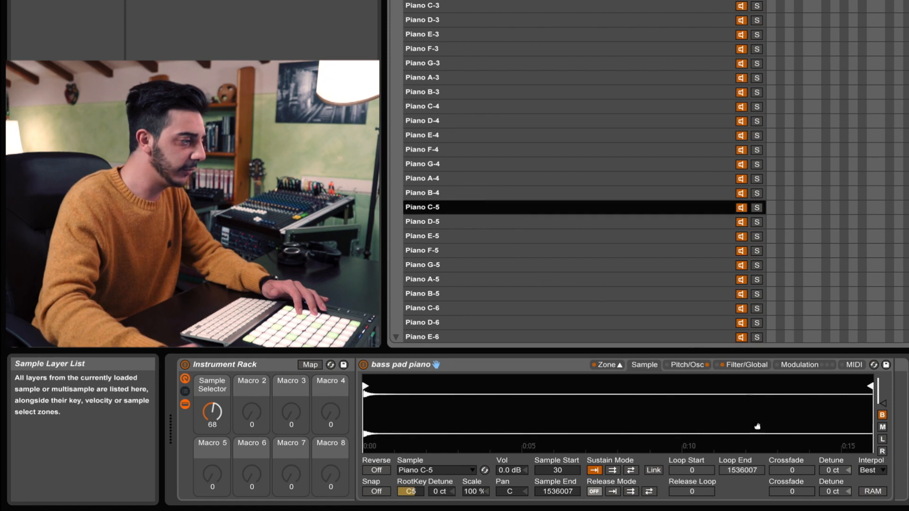
pyautogui.click(379, 469)
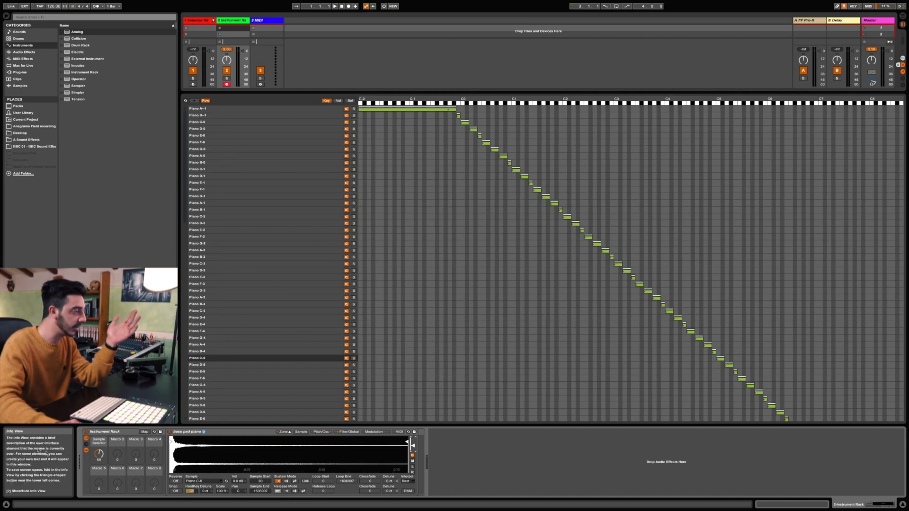
# Hide and show the Info View several times, leaving it displayed
pyautogui.click(6, 505)
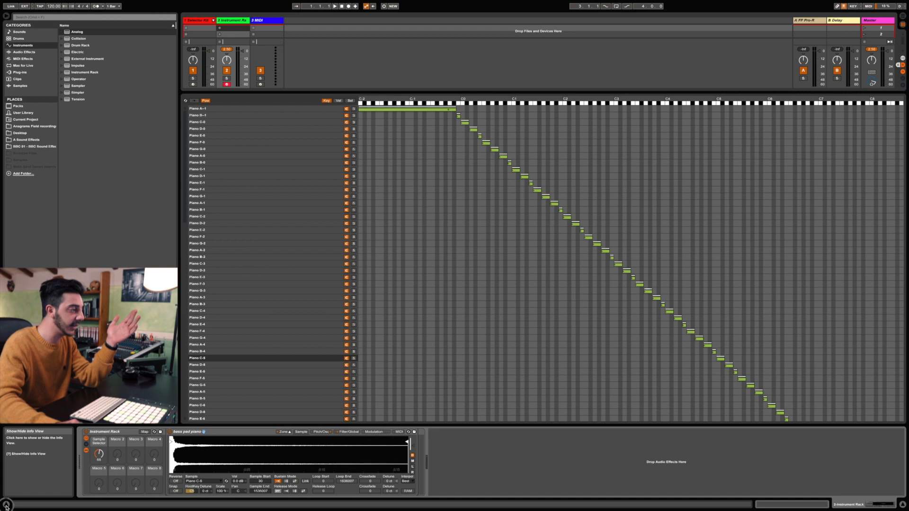
pyautogui.click(6, 504)
pyautogui.click(6, 505)
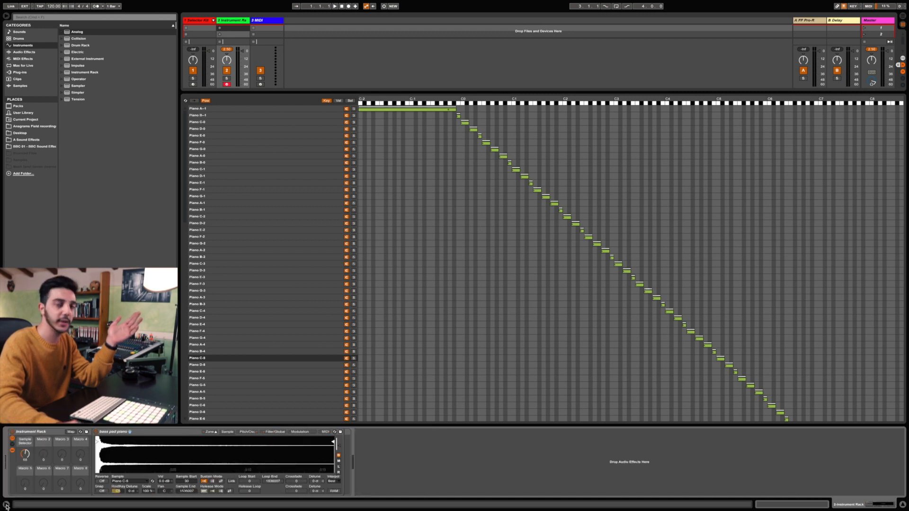
pyautogui.click(6, 505)
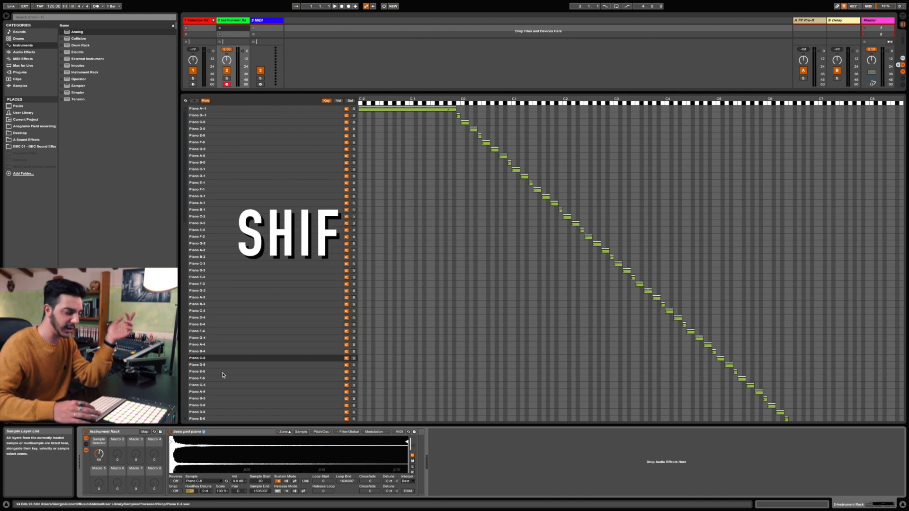
pyautogui.hotkey('shift', '/')
pyautogui.hotkey('shift', '/')
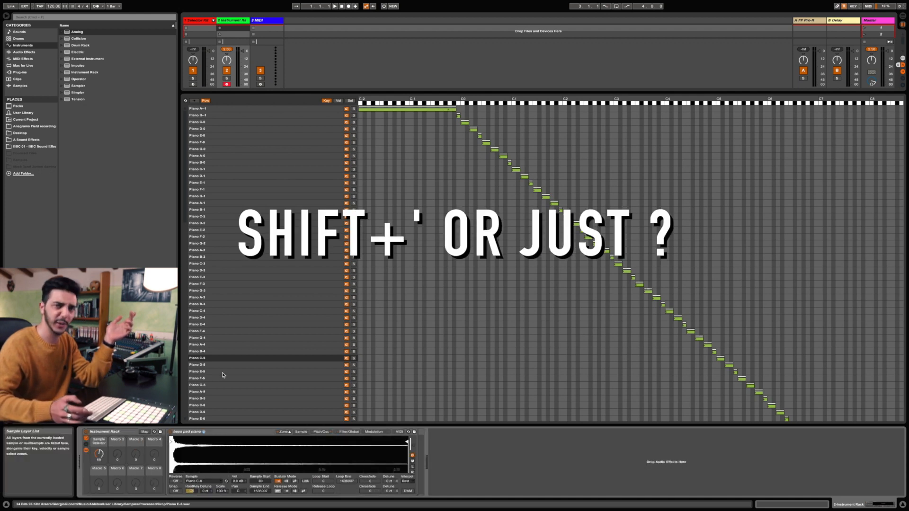
pyautogui.hotkey('shift', '/')
pyautogui.hotkey('shift', '/')
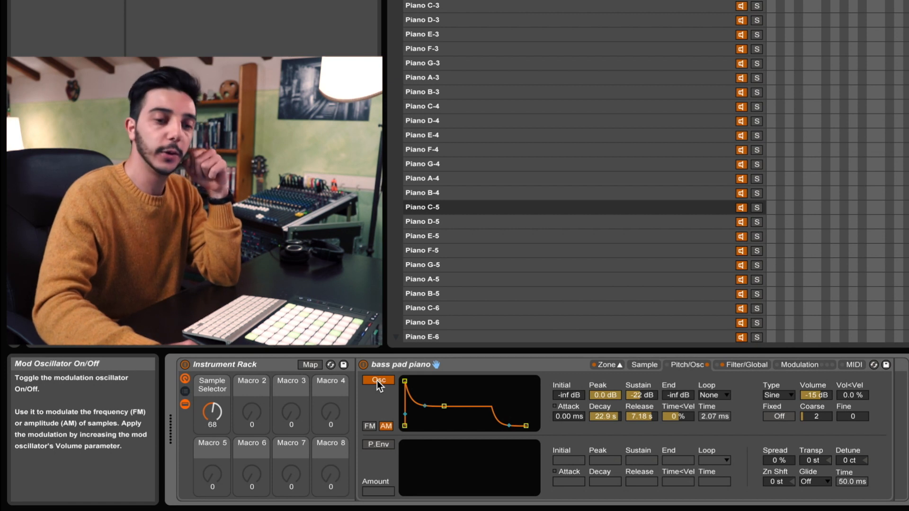
# Set the Sampler's mod oscillator to FM mode, and switch the pitch envelope on and back off
pyautogui.click(369, 427)
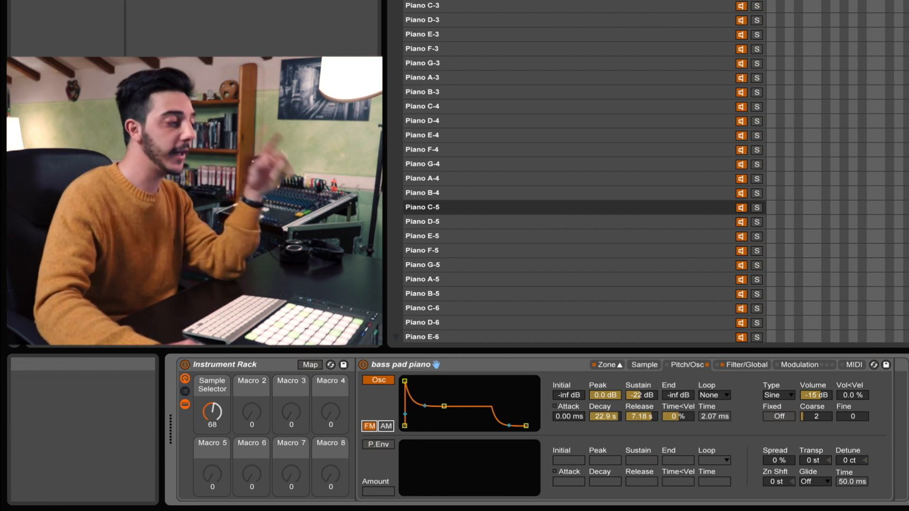
pyautogui.click(378, 445)
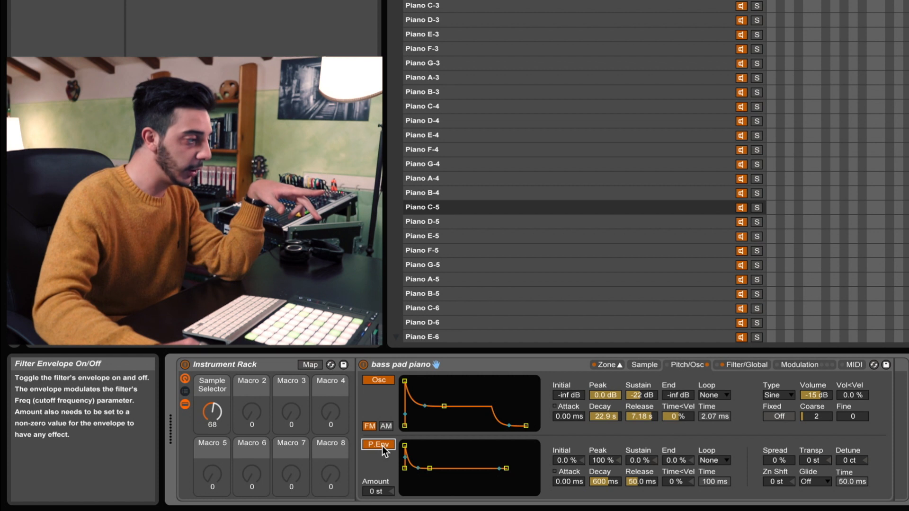
pyautogui.click(381, 446)
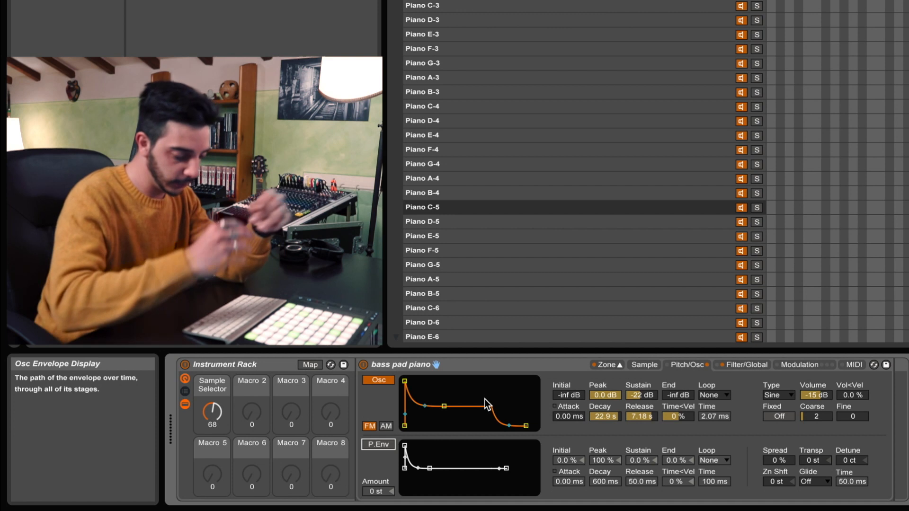
# Review the mod oscillator's waveform types, keep Sine, and try its volume at -8.4 dB and -34 dB
pyautogui.click(777, 397)
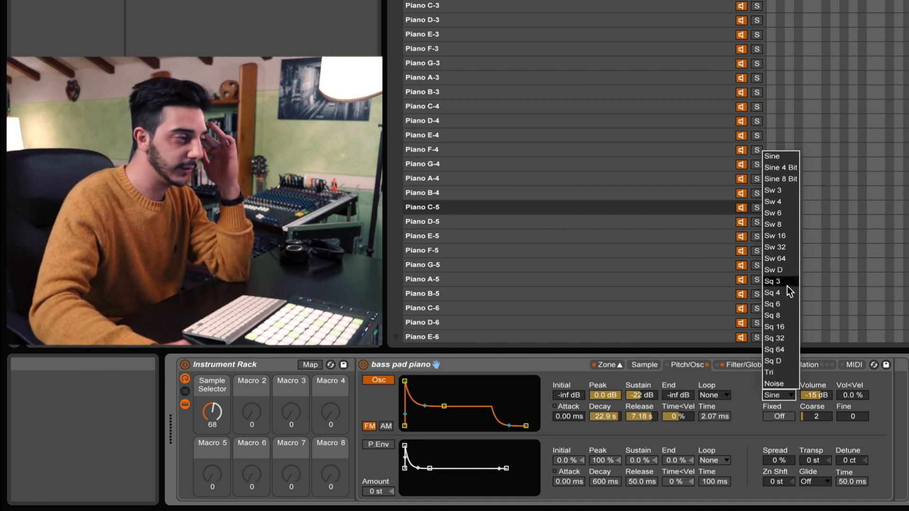
pyautogui.click(783, 403)
pyautogui.moveTo(814, 395); pyautogui.dragTo(813, 408)
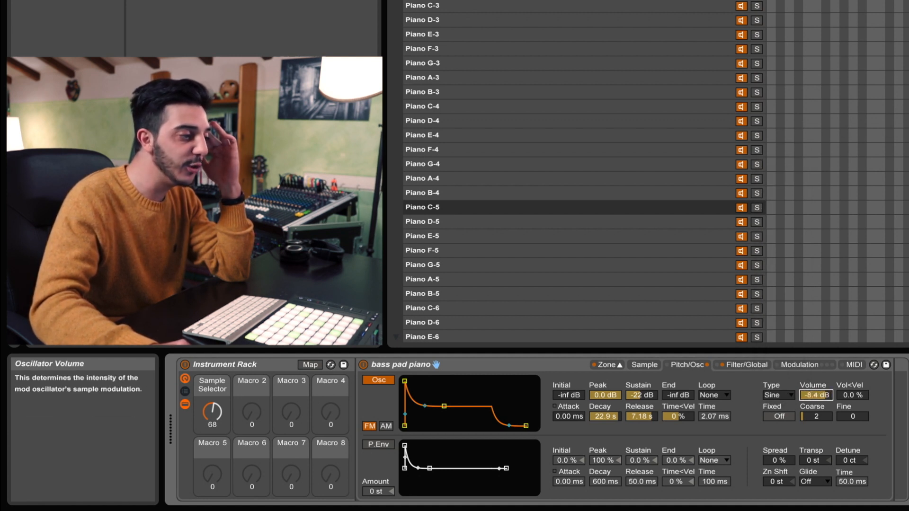
pyautogui.moveTo(815, 395); pyautogui.dragTo(815, 402)
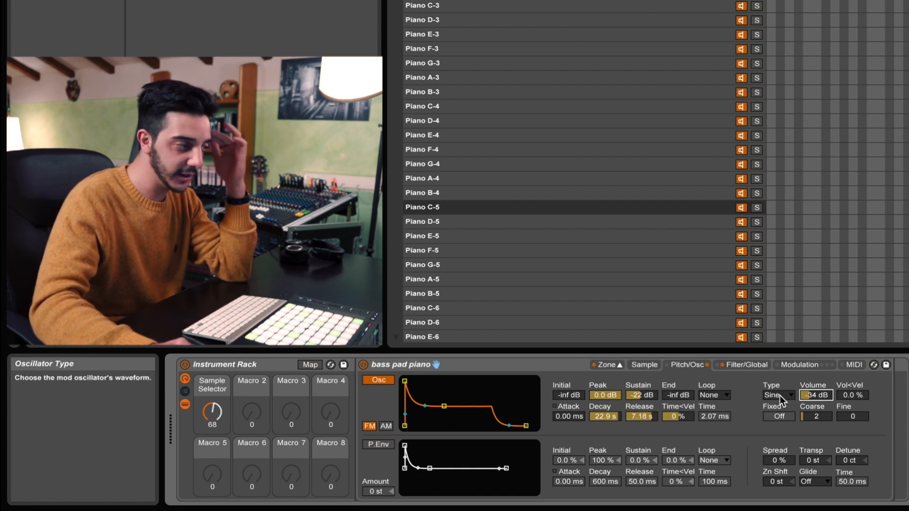
# Try the mod oscillator's coarse tuning at 1, 17 and 48
pyautogui.click(815, 417)
pyautogui.moveTo(815, 418); pyautogui.dragTo(815, 422)
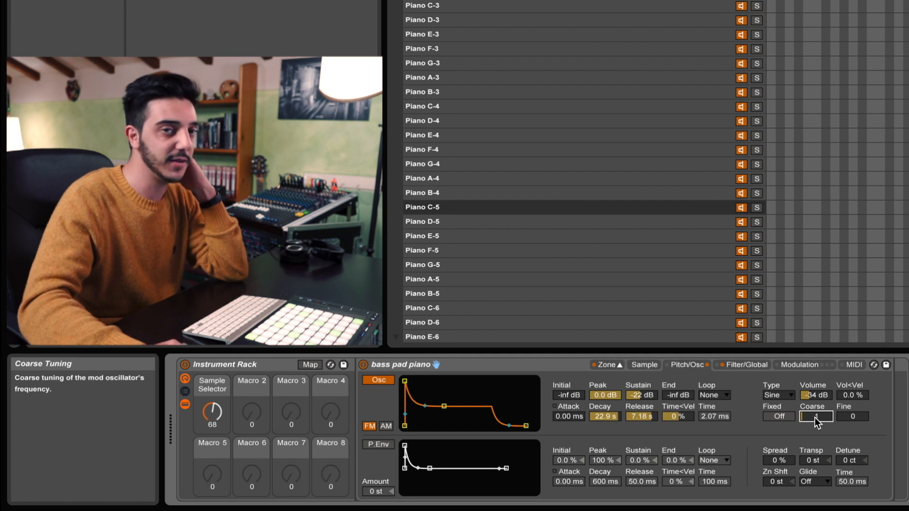
pyautogui.write('17')
pyautogui.press('Return')
pyautogui.moveTo(816, 417); pyautogui.dragTo(816, 394)
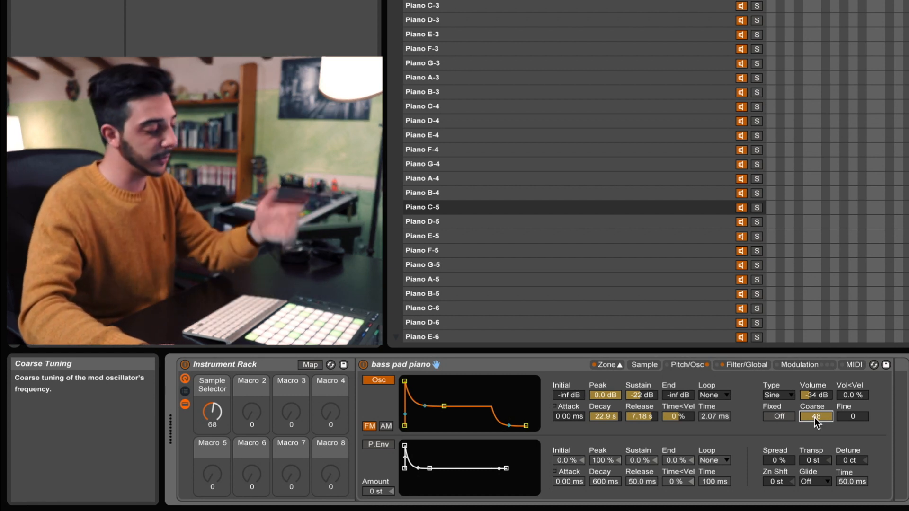
# Set the mod oscillator's coarse tuning to 0.5, its volume to -7.8 dB and its envelope attack to 20.0 s
pyautogui.moveTo(812, 395); pyautogui.dragTo(816, 449)
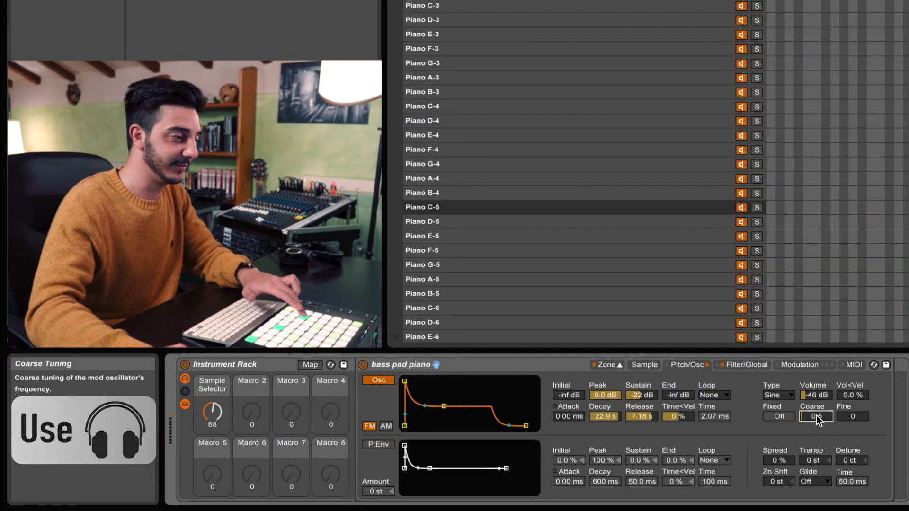
pyautogui.click(810, 395)
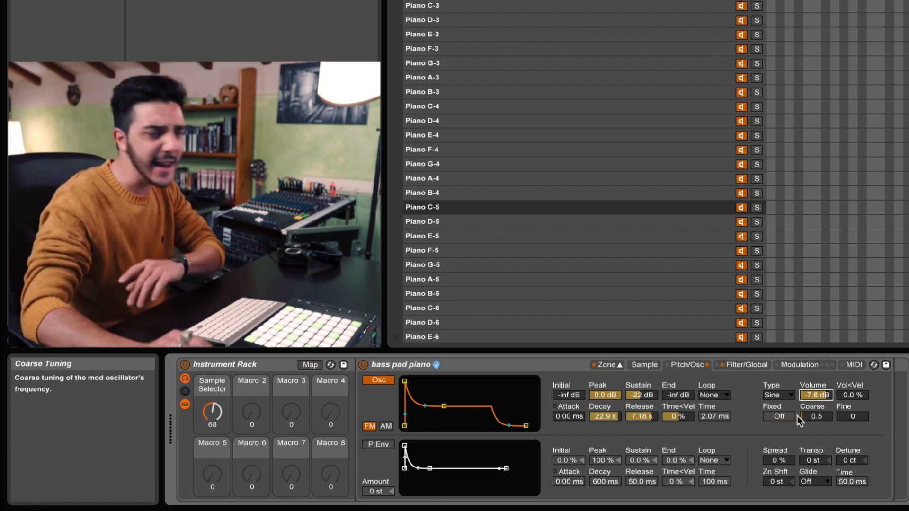
pyautogui.moveTo(405, 383); pyautogui.dragTo(448, 385)
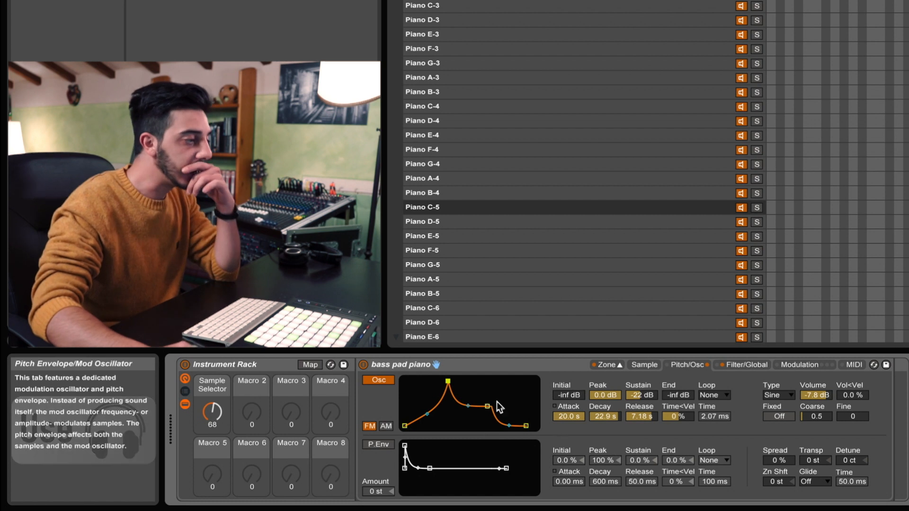
# Try the mod oscillator in AM mode with a 0.69 ms attack and 0.0 dB volume, and return it to FM
pyautogui.click(386, 426)
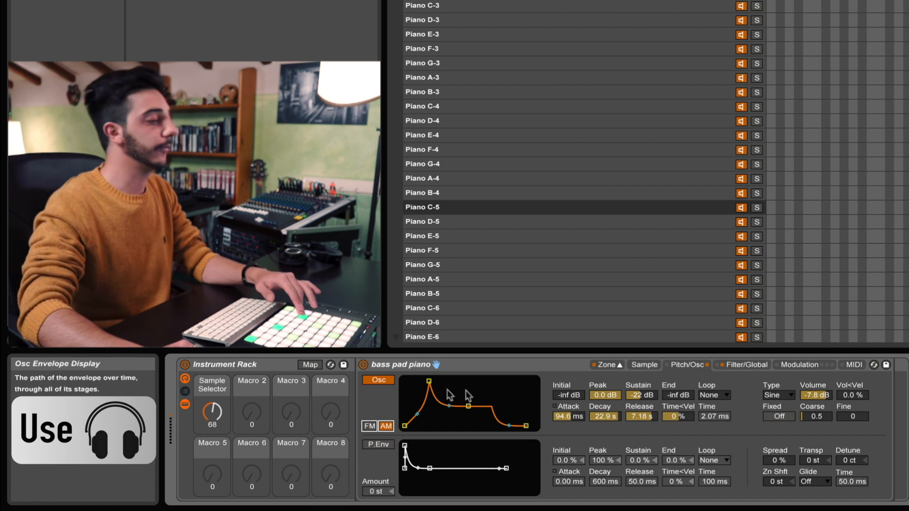
pyautogui.moveTo(434, 389); pyautogui.dragTo(412, 386)
pyautogui.moveTo(815, 395); pyautogui.dragTo(816, 374)
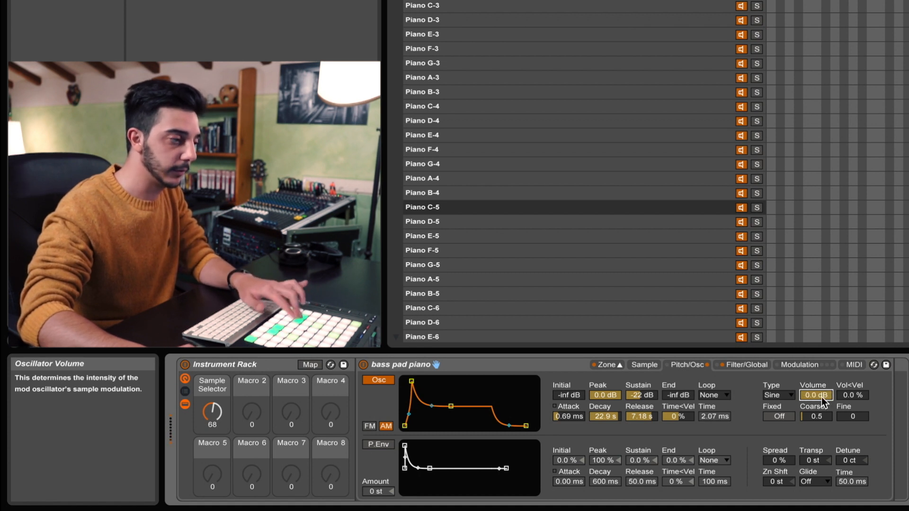
pyautogui.click(371, 426)
# Turn on the pitch envelope, try an amount of +14 st with sustain at -100 %, and reset the sustain to 0.0 %
pyautogui.click(378, 444)
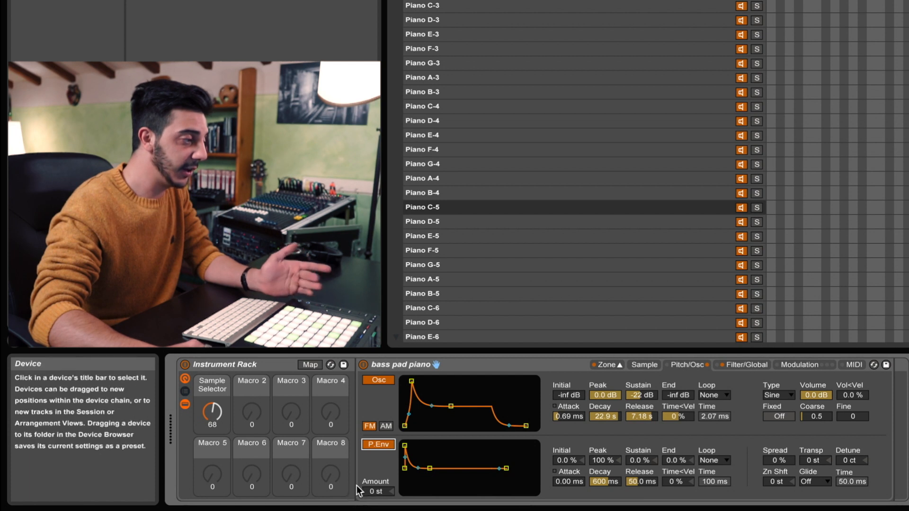
pyautogui.click(381, 492)
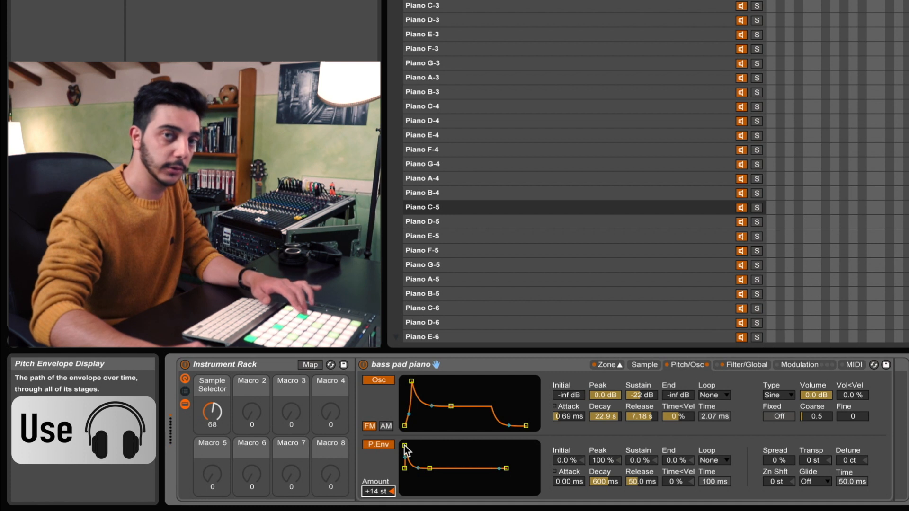
pyautogui.click(429, 468)
pyautogui.moveTo(429, 468); pyautogui.dragTo(430, 489)
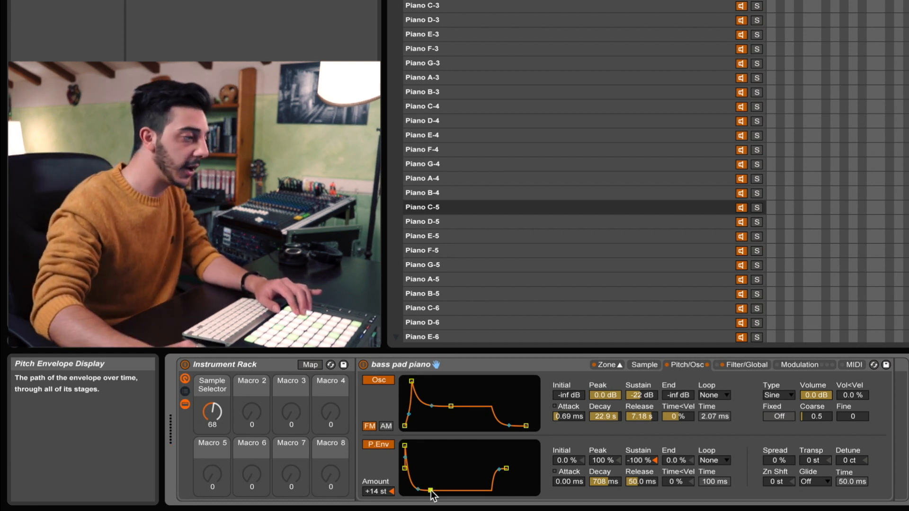
pyautogui.click(657, 461)
pyautogui.press('Delete')
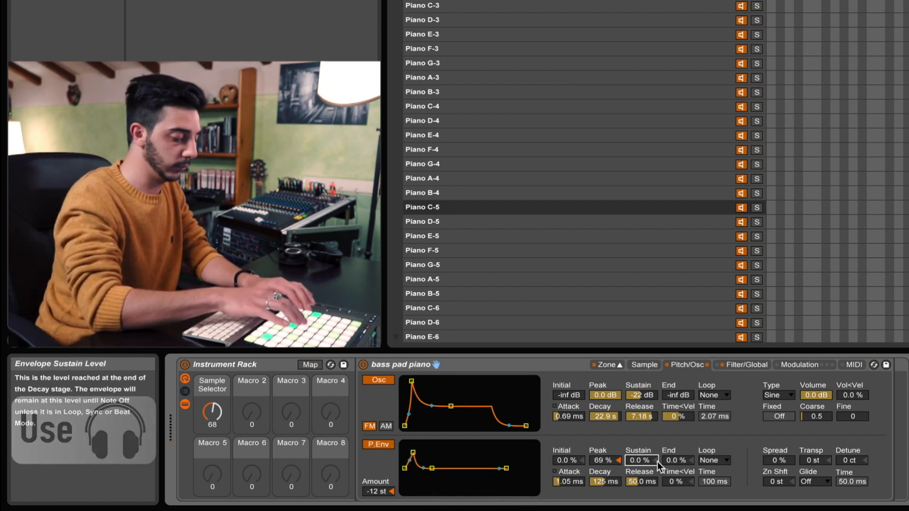
# Try the pitch envelope with an amount of -17 st, 61.7 ms attack, 100 % peak, 5.92 s decay and -49 % sustain
pyautogui.moveTo(377, 491); pyautogui.dragTo(377, 497)
pyautogui.moveTo(412, 452)
pyautogui.mouseDown()
pyautogui.moveTo(448, 446)
pyautogui.moveTo(415, 446)
pyautogui.moveTo(427, 445)
pyautogui.mouseUp()
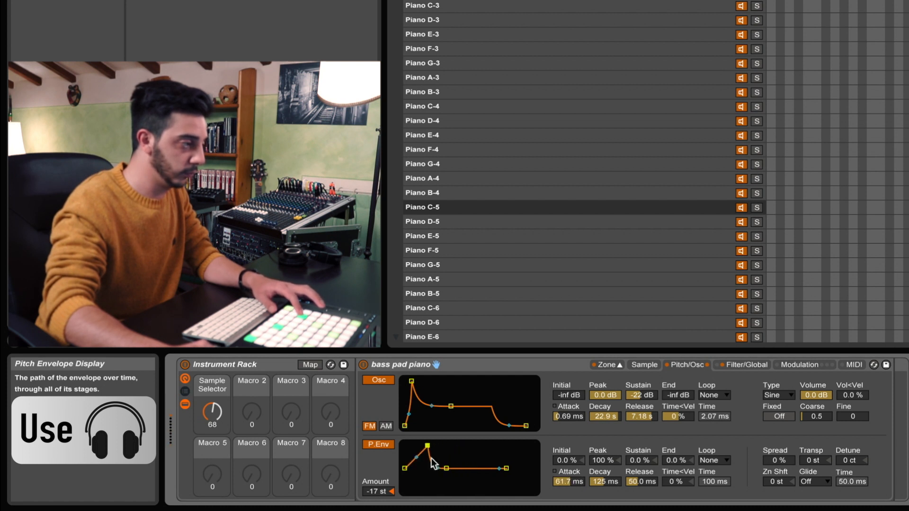
pyautogui.moveTo(445, 469); pyautogui.dragTo(462, 483)
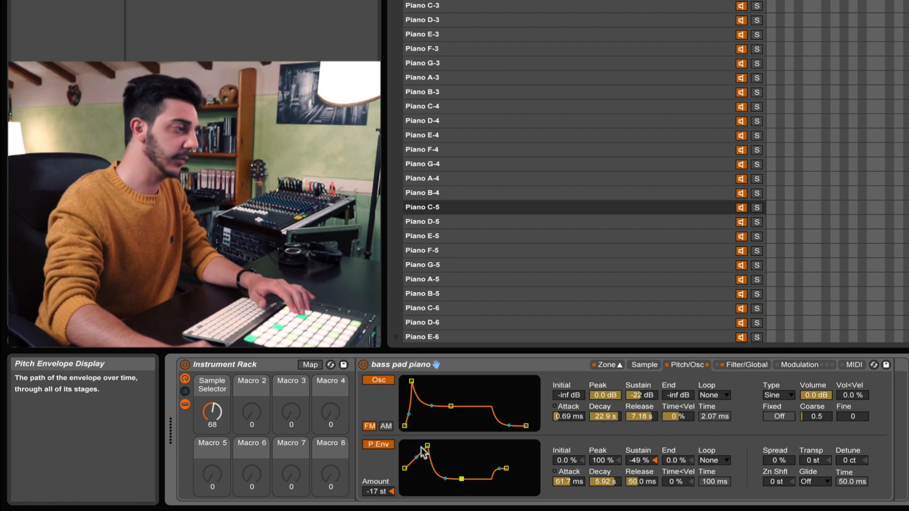
# Set the pitch envelope's attack to 0.00 ms, decay to 481 ms, sustain to 0.0 % and amount to -6 st, and switch it off
pyautogui.moveTo(427, 446); pyautogui.dragTo(404, 445)
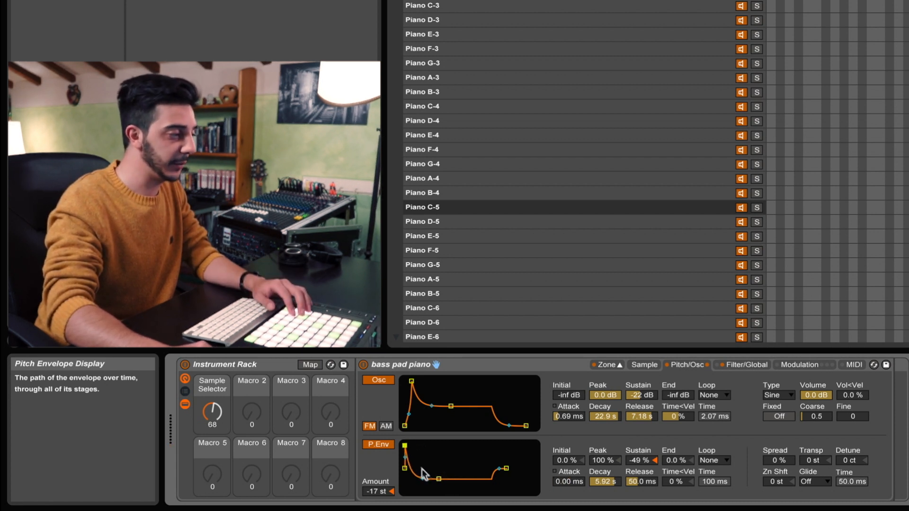
pyautogui.moveTo(439, 479); pyautogui.dragTo(428, 472)
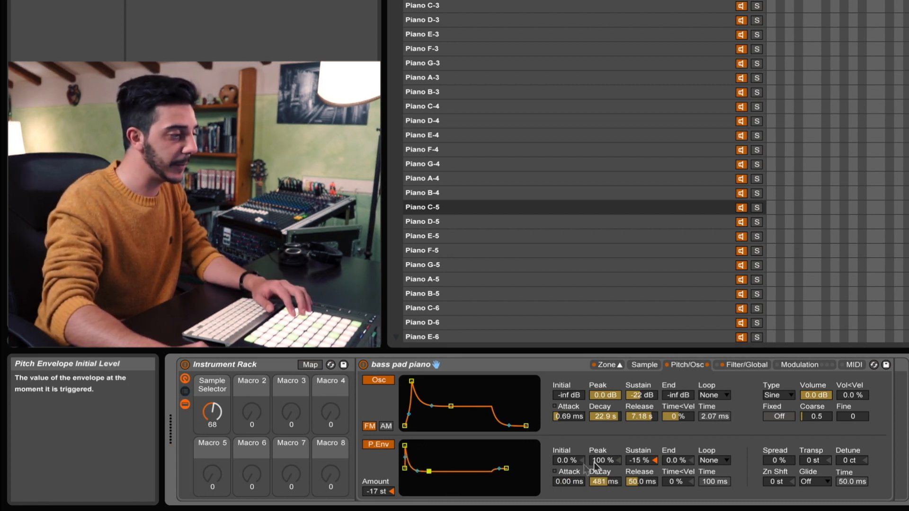
pyautogui.click(655, 460)
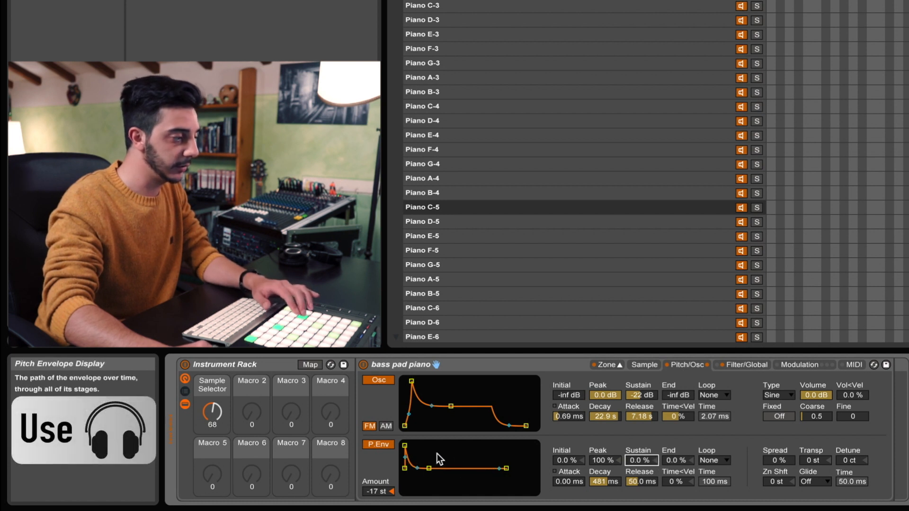
pyautogui.moveTo(377, 491); pyautogui.dragTo(377, 498)
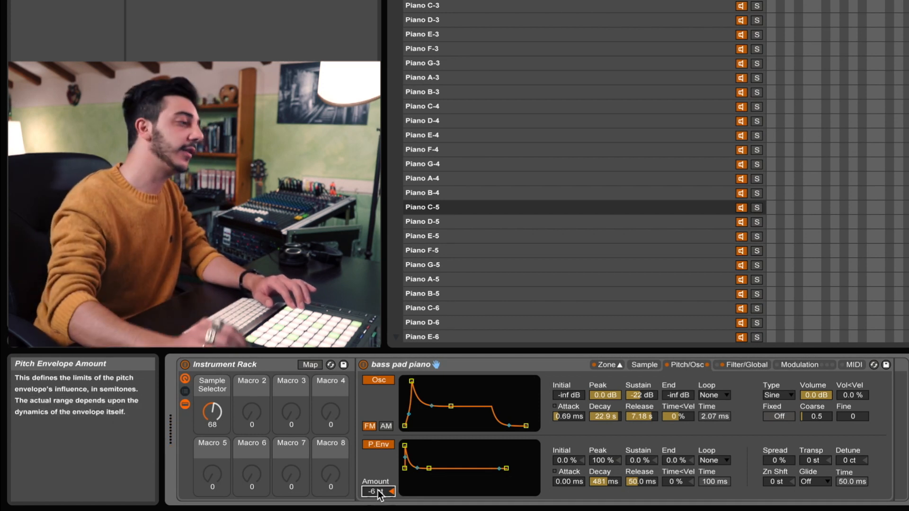
pyautogui.click(387, 444)
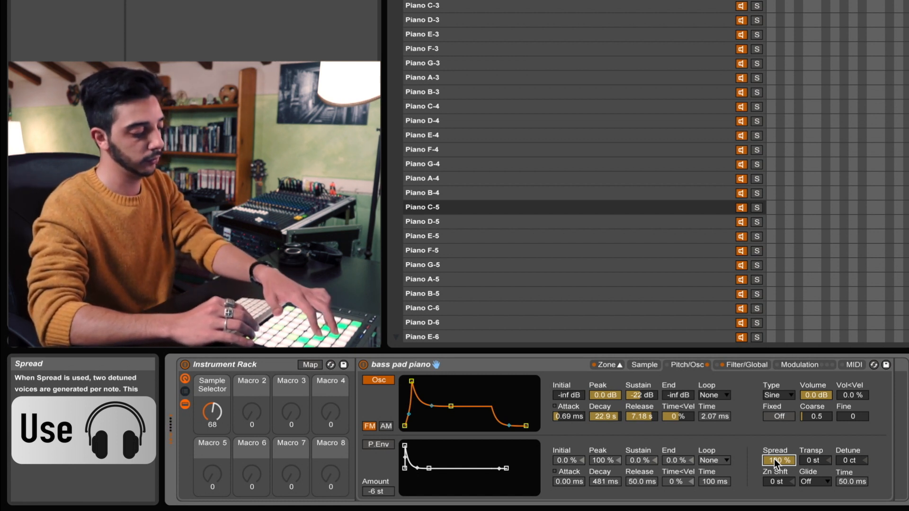
# Set the mod oscillator's volume to -36 dB and its envelope attack to 276 ms
pyautogui.moveTo(815, 394); pyautogui.dragTo(816, 411)
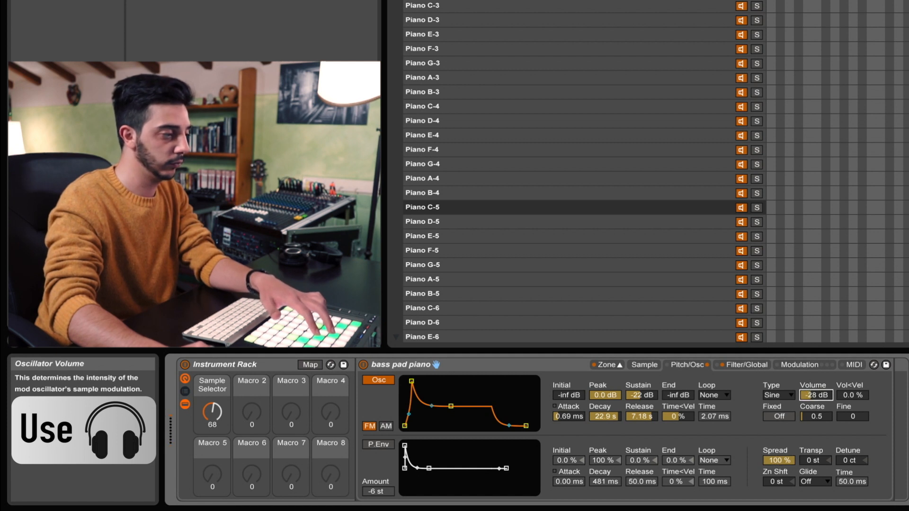
pyautogui.moveTo(411, 381); pyautogui.dragTo(433, 381)
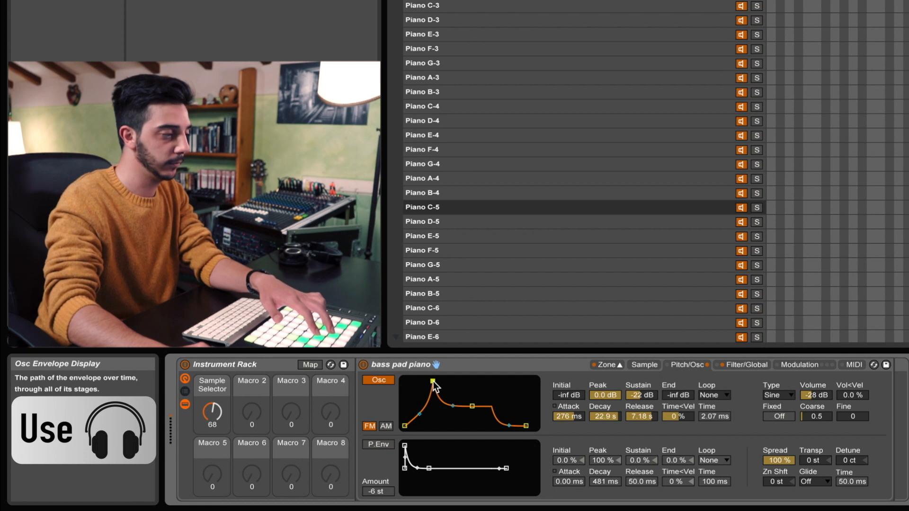
pyautogui.moveTo(815, 395); pyautogui.dragTo(815, 402)
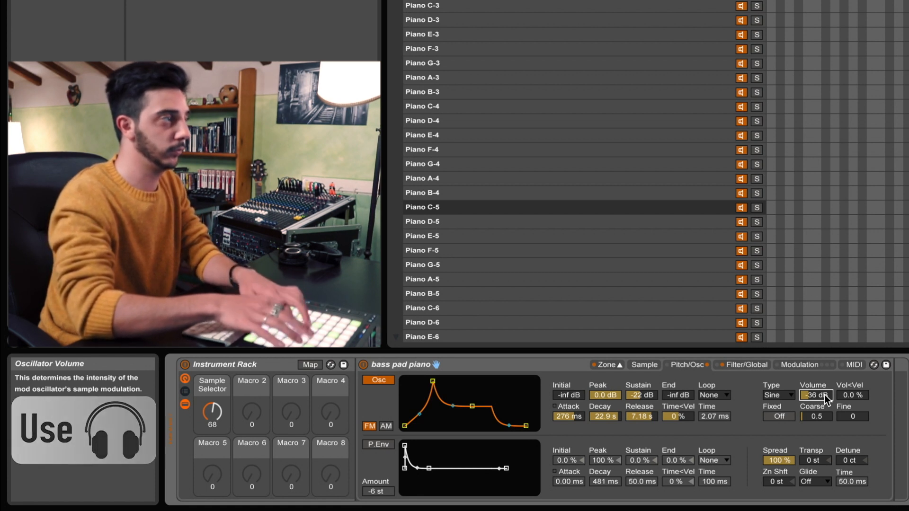
# In the filter and global settings, try a volume envelope attack of 276 ms, return it to 0.00 ms and set the release to 1.86 s
pyautogui.click(746, 365)
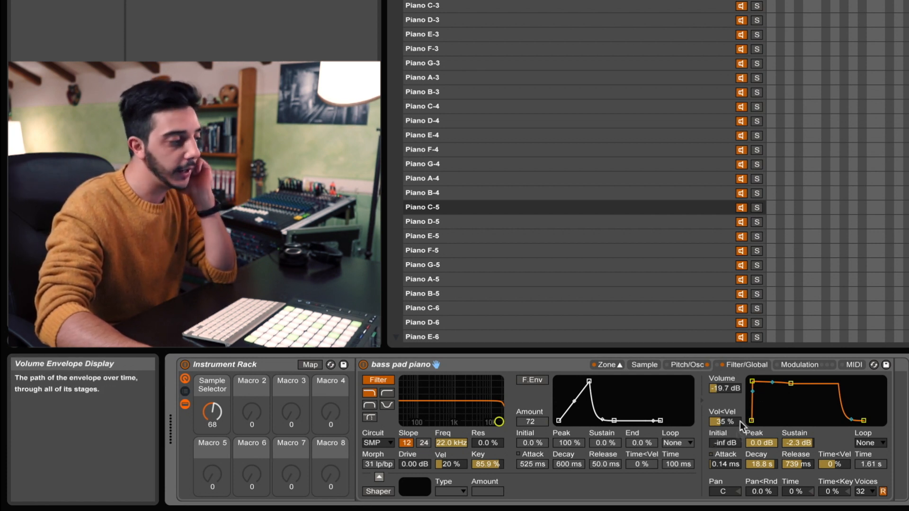
pyautogui.moveTo(753, 382); pyautogui.dragTo(779, 381)
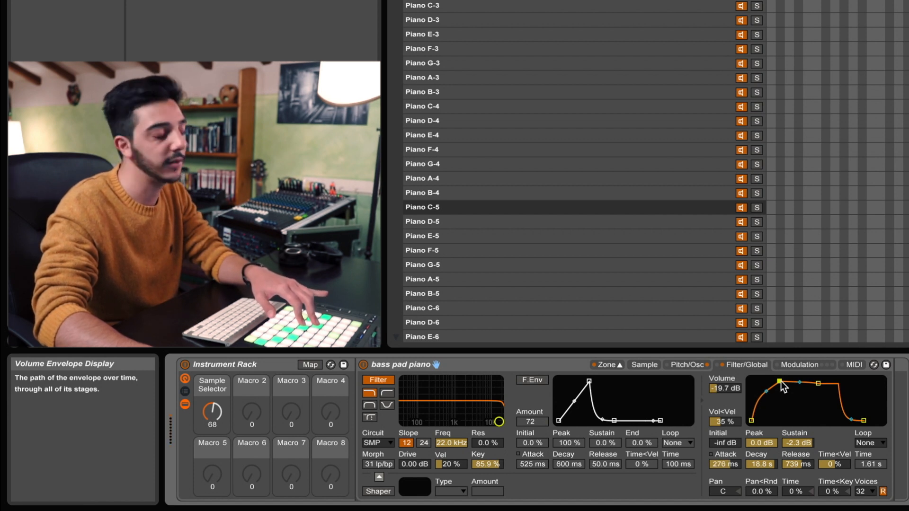
pyautogui.moveTo(783, 386); pyautogui.dragTo(724, 383)
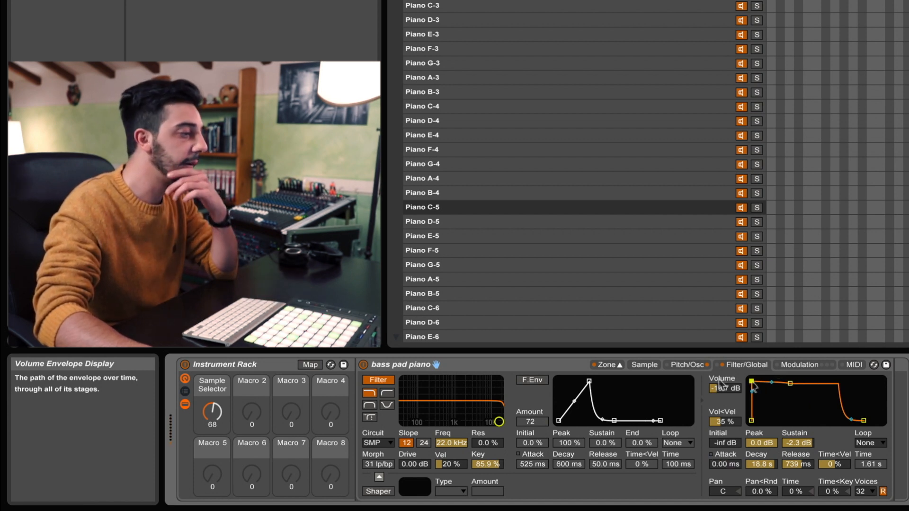
pyautogui.moveTo(863, 421); pyautogui.dragTo(867, 420)
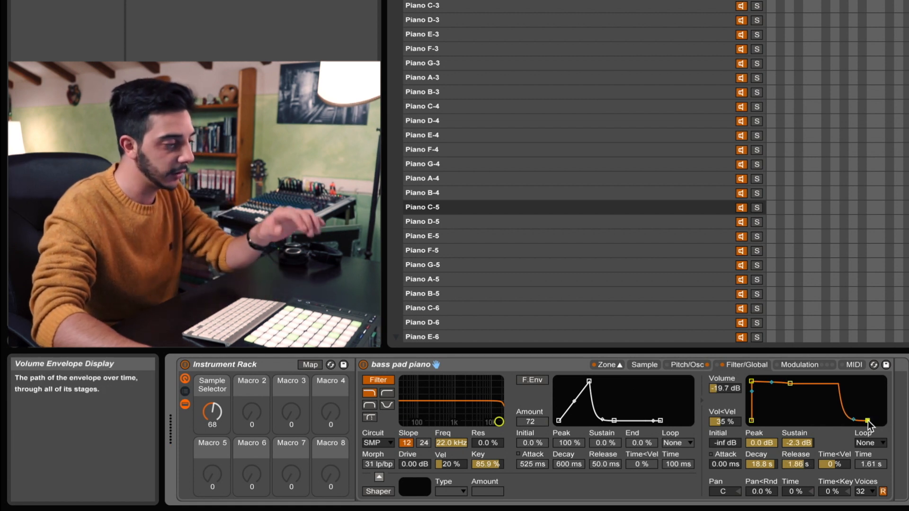
# Try the Clean filter circuit, choose MS2 instead and set the filter slope to 12 dB
pyautogui.click(376, 443)
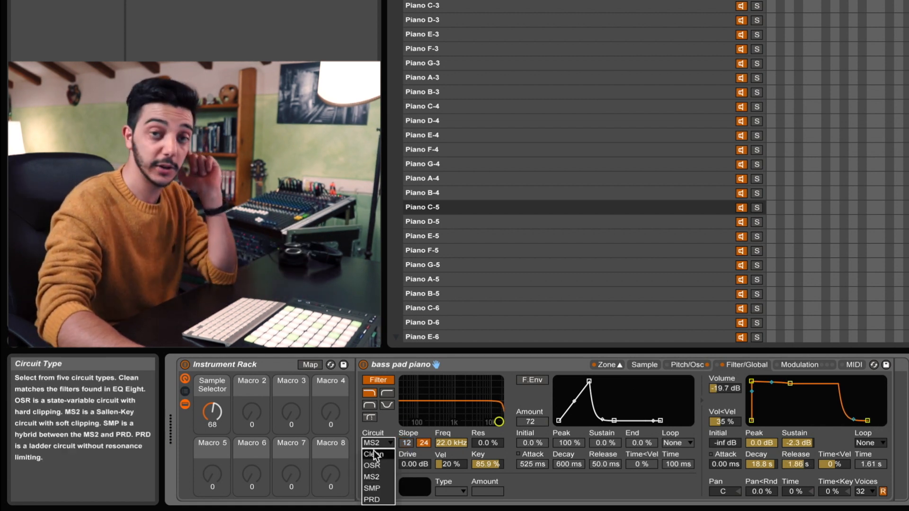
pyautogui.click(374, 455)
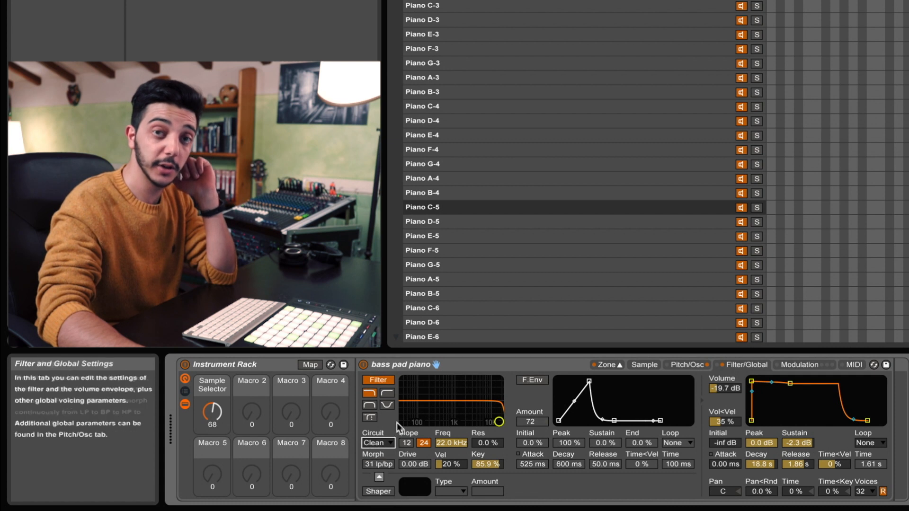
pyautogui.click(375, 444)
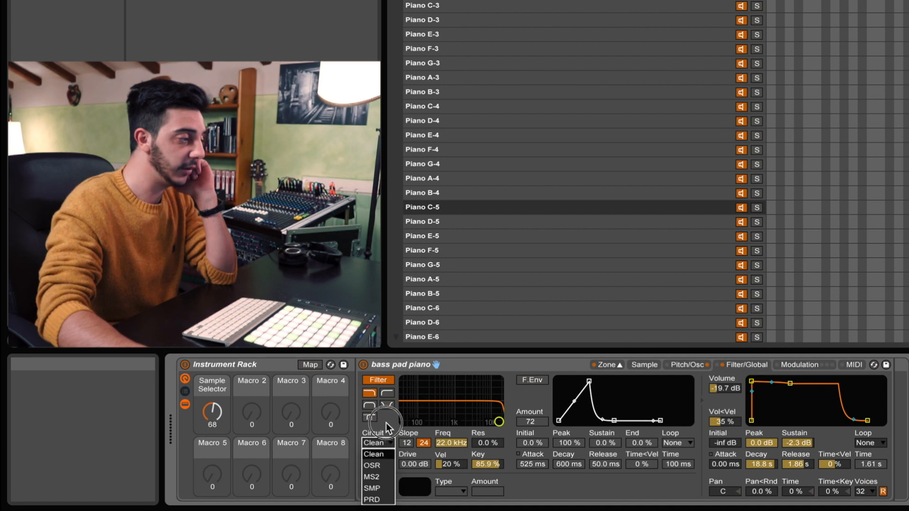
pyautogui.click(371, 476)
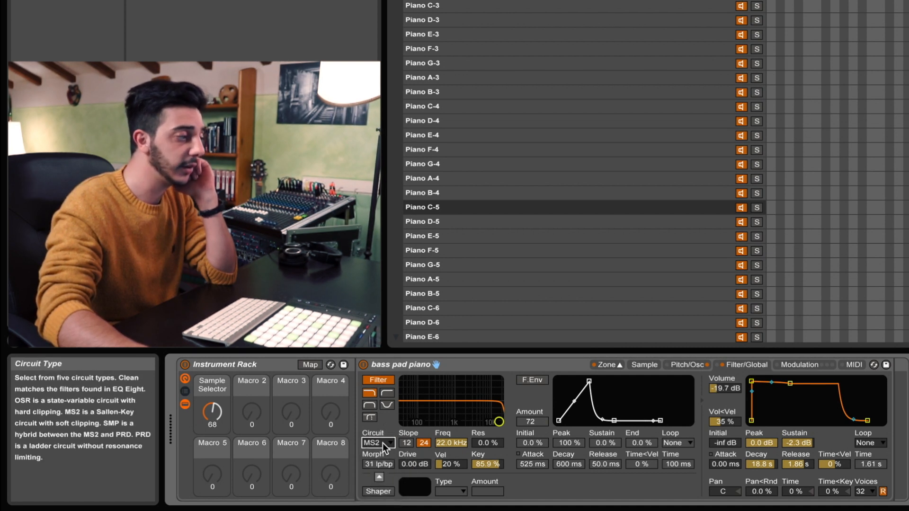
pyautogui.click(405, 445)
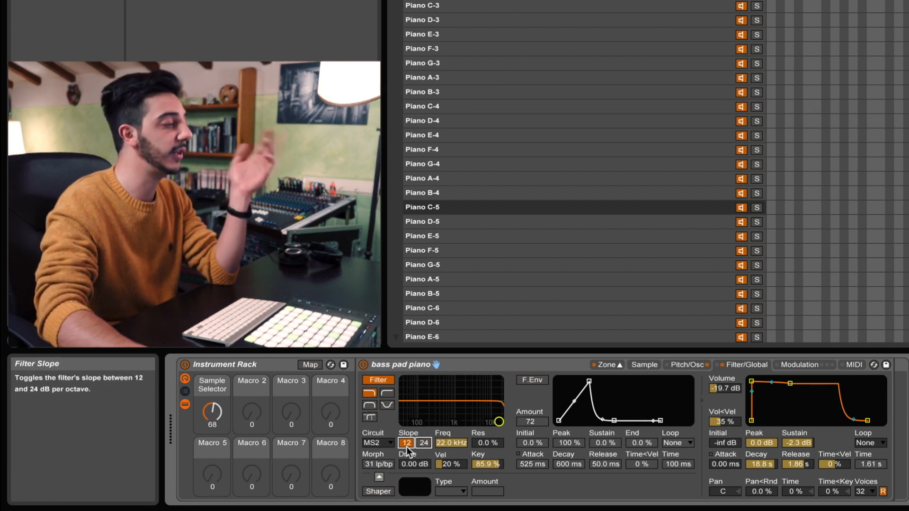
pyautogui.moveTo(497, 426)
pyautogui.mouseDown()
pyautogui.moveTo(459, 419)
pyautogui.moveTo(499, 421)
pyautogui.mouseUp()
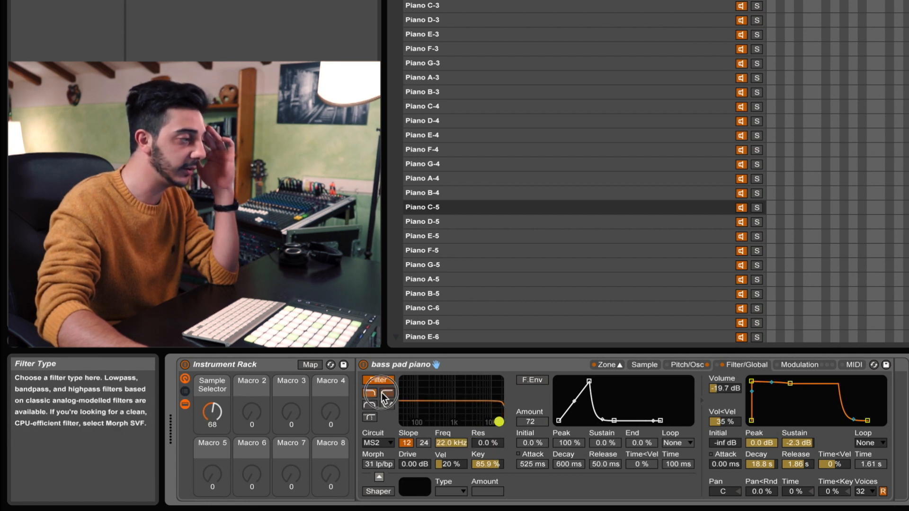
# Try the highpass, notch, bandpass and morph filter types, and return to lowpass
pyautogui.click(383, 393)
pyautogui.click(387, 405)
pyautogui.click(369, 405)
pyautogui.click(369, 416)
pyautogui.click(370, 394)
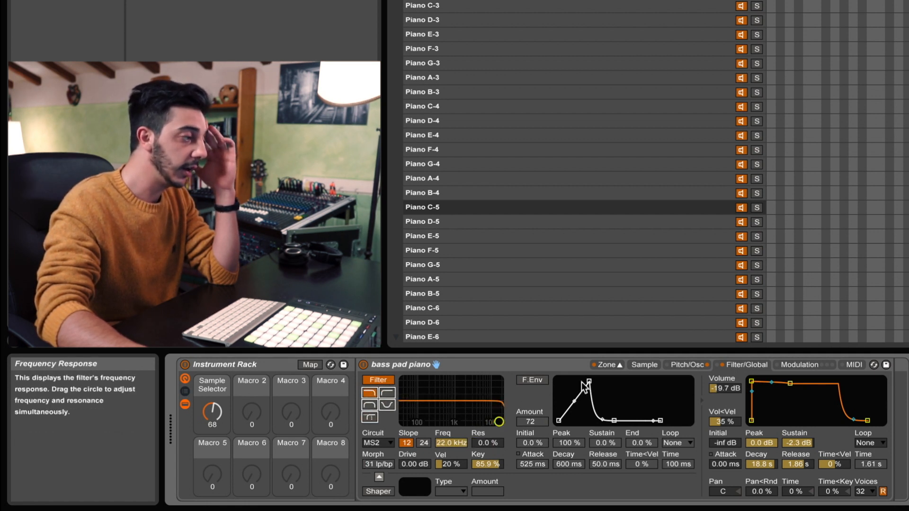
# Turn on the filter envelope and lower the lowpass cutoff to 5.94 kHz with 14 % resonance, and further down
pyautogui.click(535, 382)
pyautogui.moveTo(499, 421); pyautogui.dragTo(480, 417)
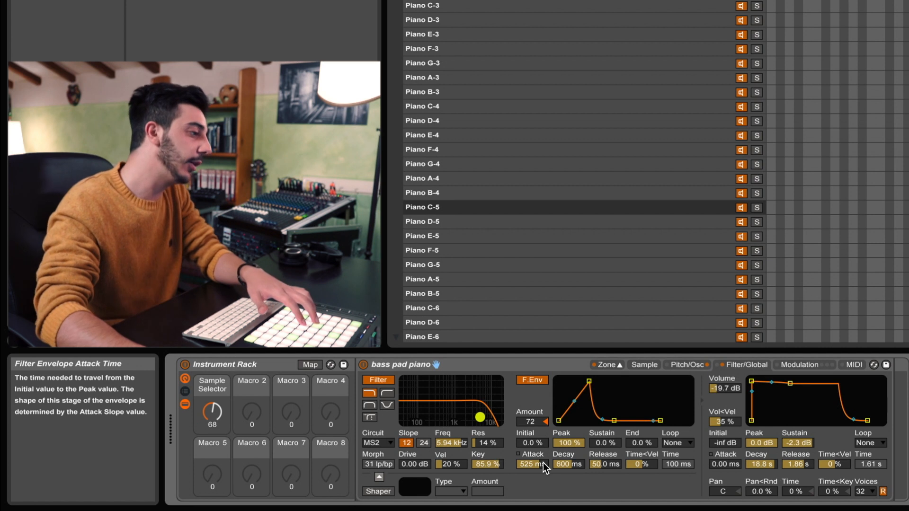
pyautogui.moveTo(480, 417); pyautogui.dragTo(428, 403)
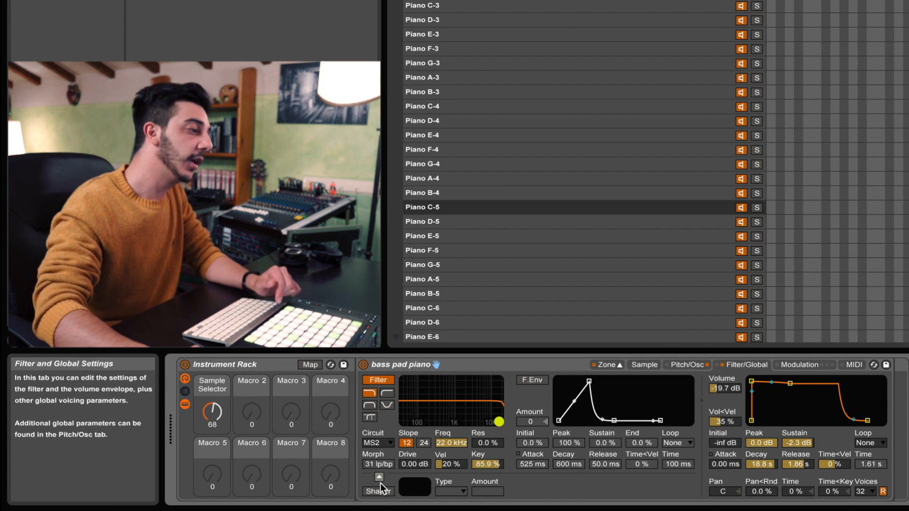
# Turn on the shaper with the Soft type, try an amount of 78.0 and reset the amount to 0.00
pyautogui.click(387, 493)
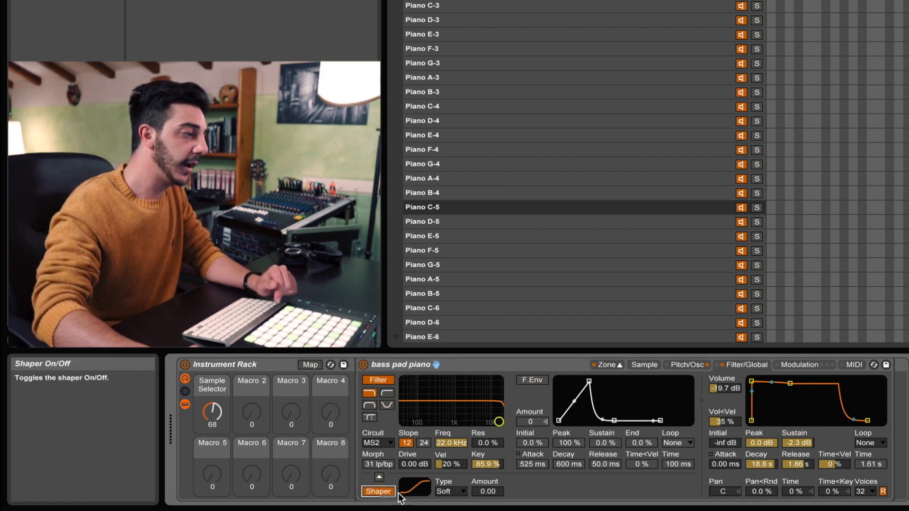
pyautogui.click(455, 493)
pyautogui.click(550, 492)
pyautogui.moveTo(487, 492); pyautogui.dragTo(487, 473)
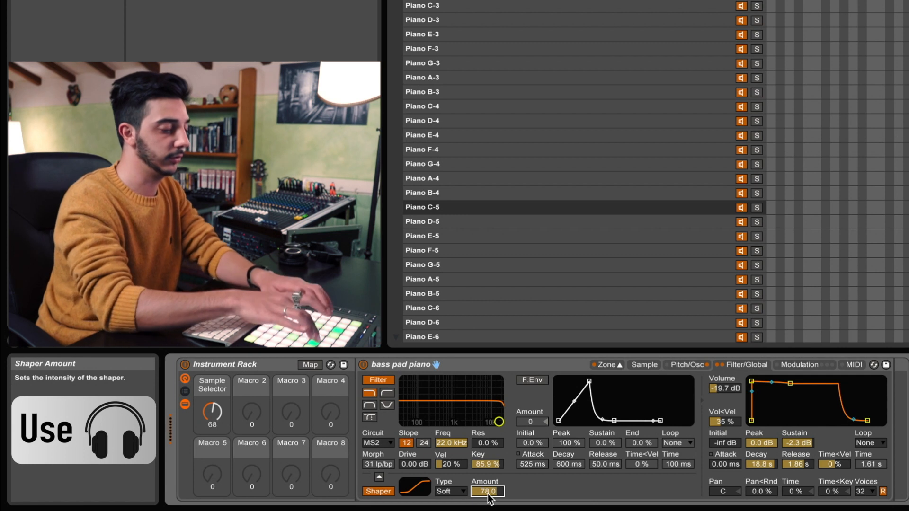
pyautogui.press('Delete')
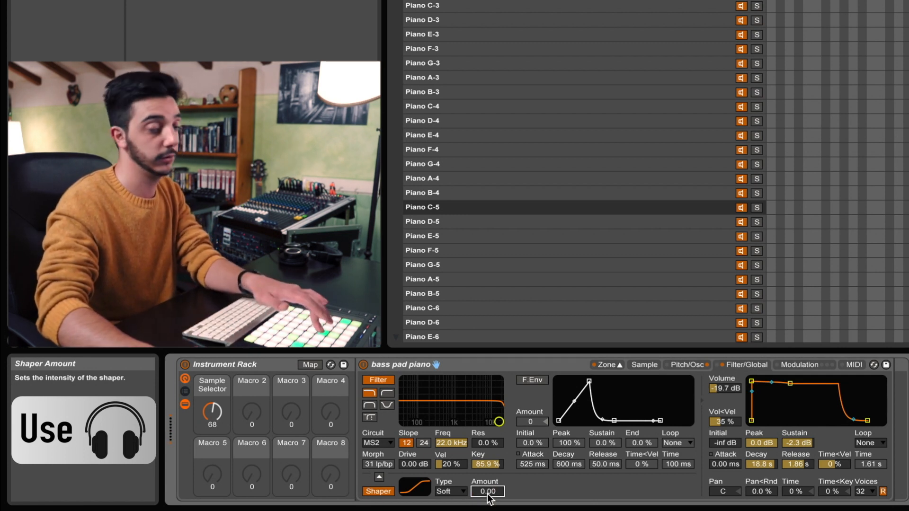
# Try a filter drive of 5.62 dB, reset it to 0.00 dB, and swap the signal order so the filter feeds the shaper
pyautogui.moveTo(424, 464); pyautogui.dragTo(424, 452)
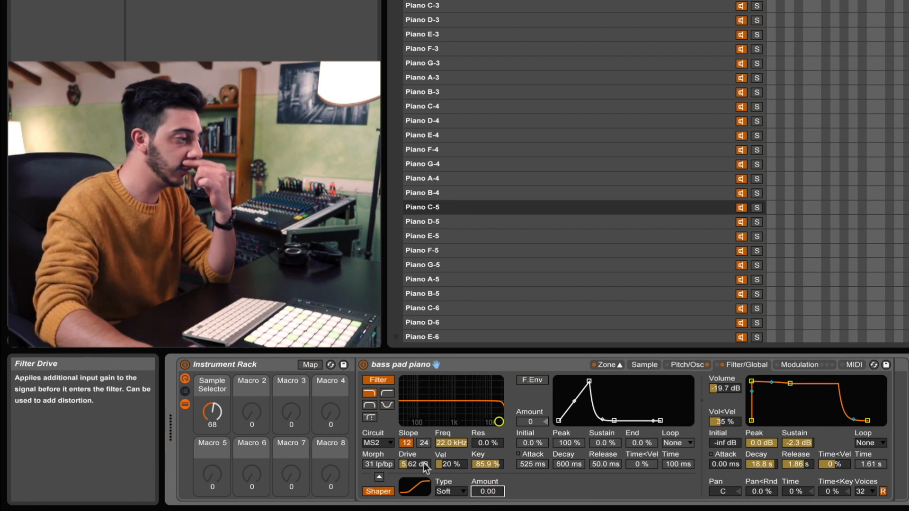
pyautogui.press('Delete')
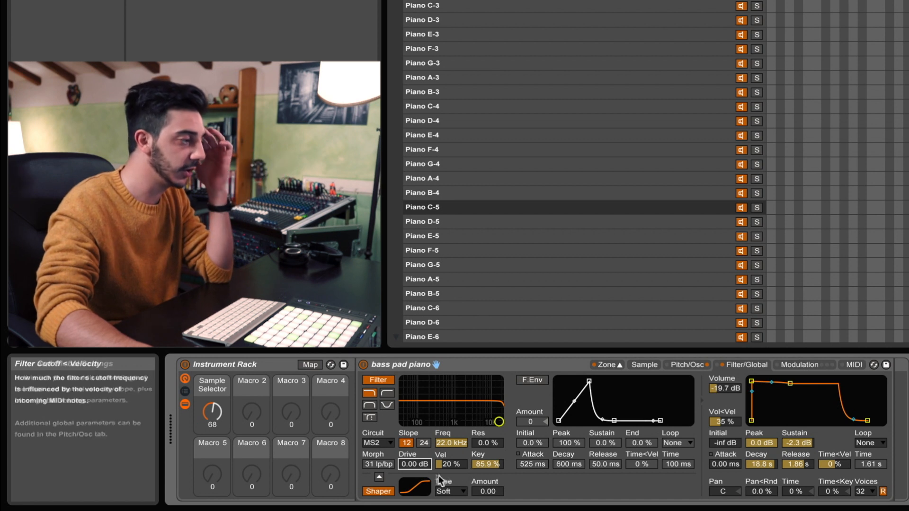
pyautogui.click(381, 477)
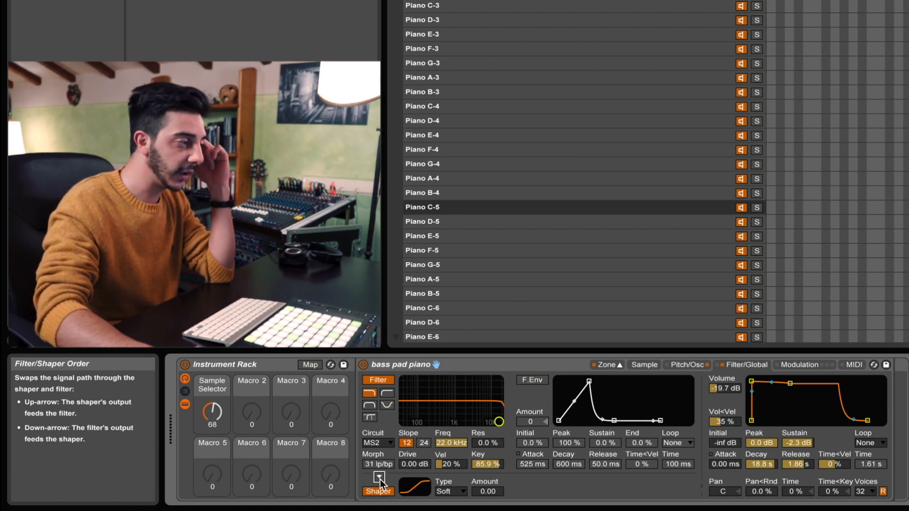
# Route the shaper into the filter, set the shaper amount to 58.0 and lower the lowpass cutoff to 231 Hz with 2.3 % resonance
pyautogui.click(379, 477)
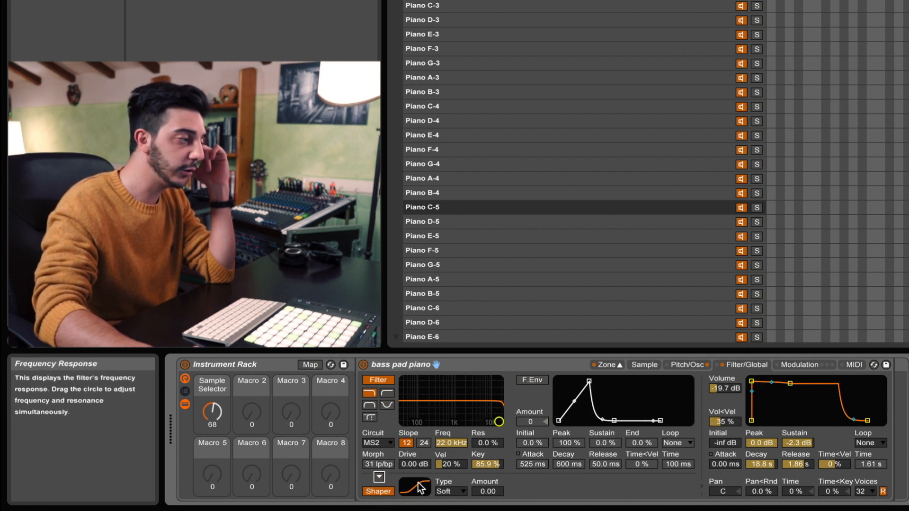
pyautogui.click(379, 477)
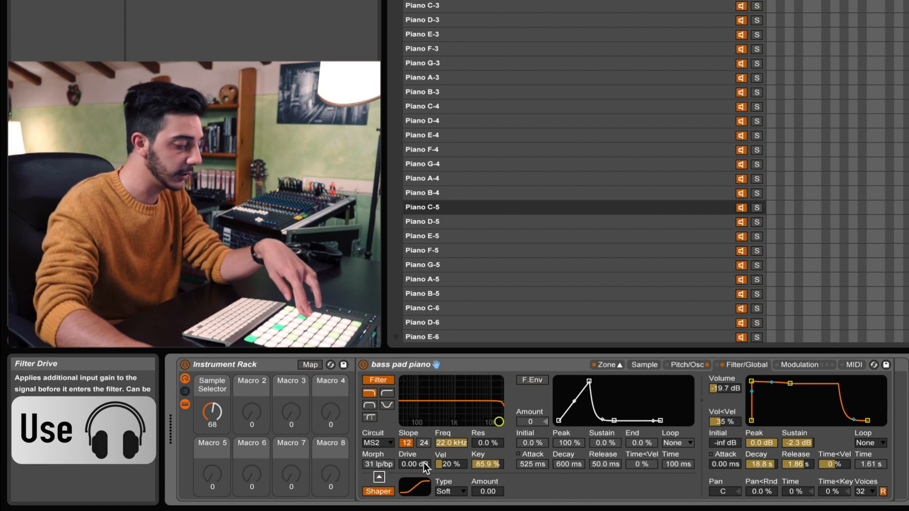
pyautogui.moveTo(479, 488); pyautogui.dragTo(479, 462)
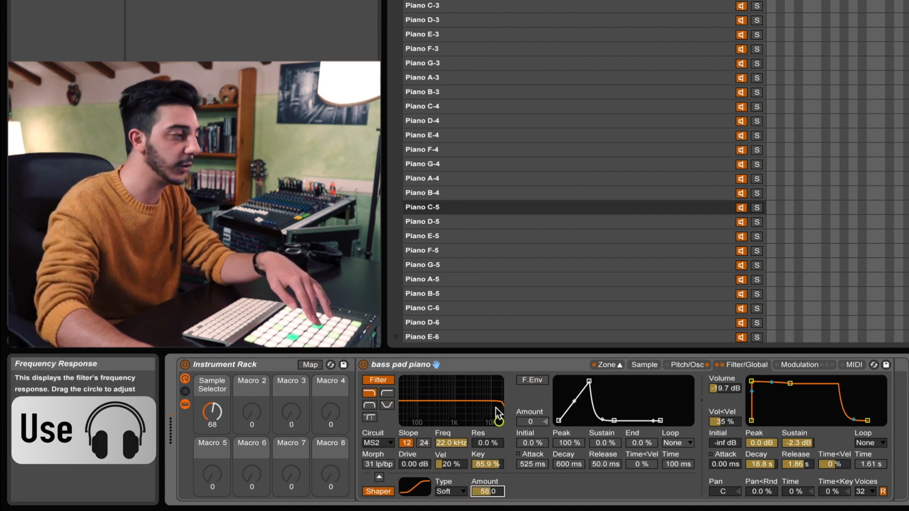
pyautogui.moveTo(498, 422); pyautogui.dragTo(439, 420)
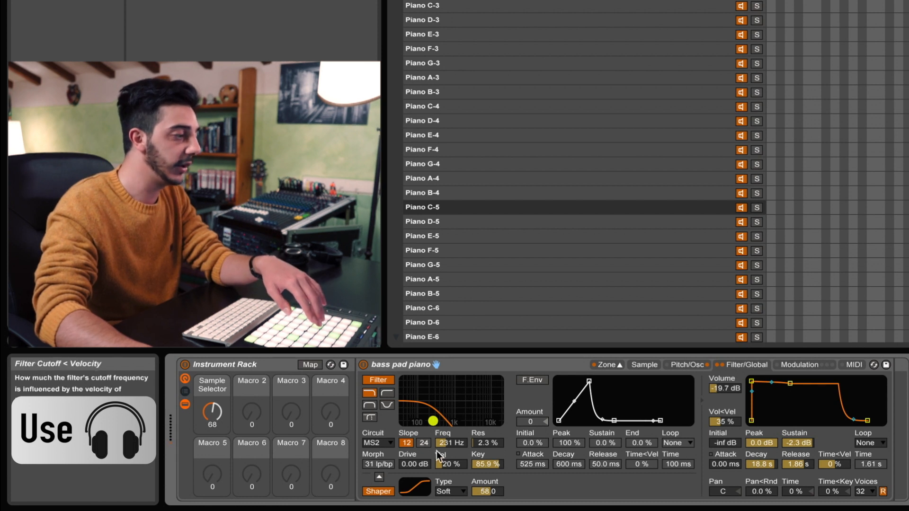
# Compare with the filter feeding the shaper, raise the shaper amount to 89.0 and return to the shaper feeding the filter
pyautogui.click(380, 481)
pyautogui.click(486, 492)
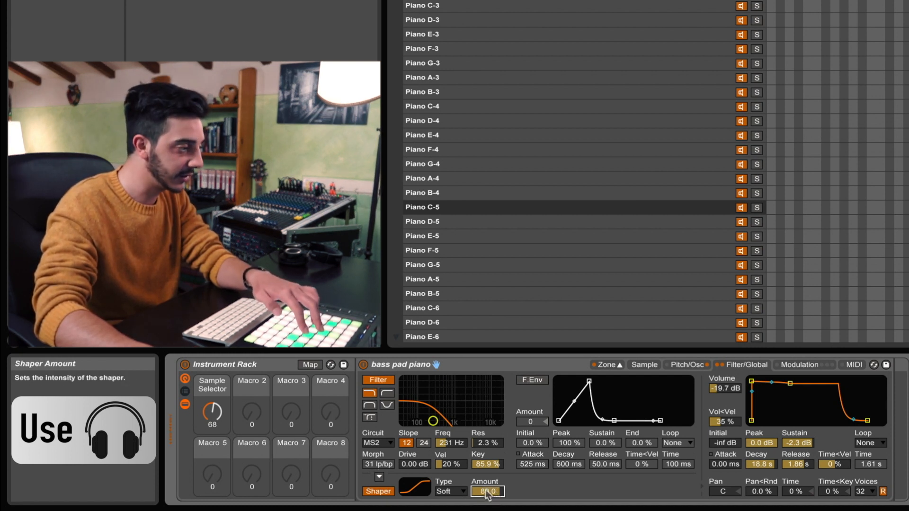
pyautogui.click(380, 480)
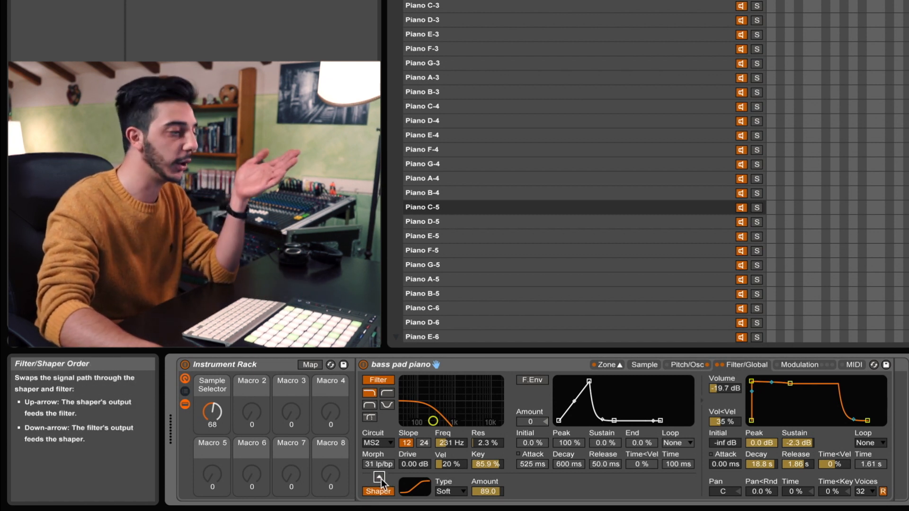
# Turn on the auxiliary modulation envelope and route its destination A to Sample Selector
pyautogui.click(793, 364)
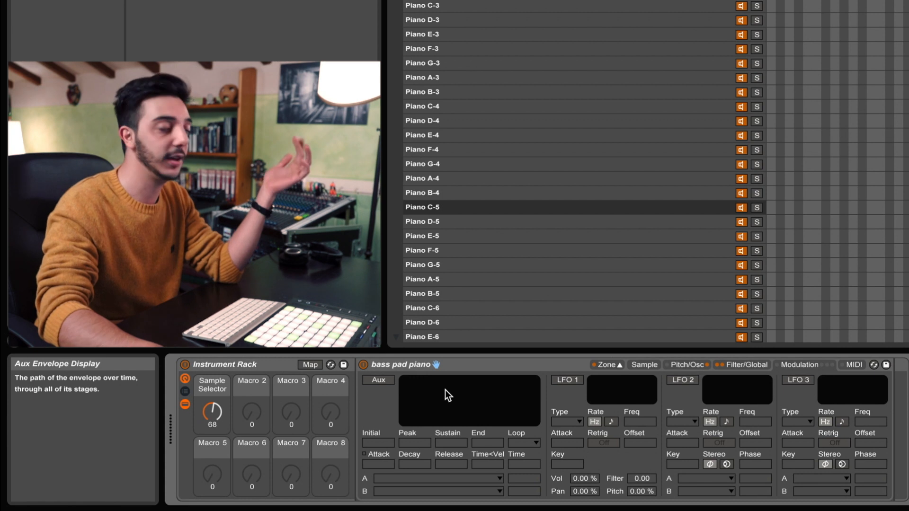
pyautogui.click(379, 381)
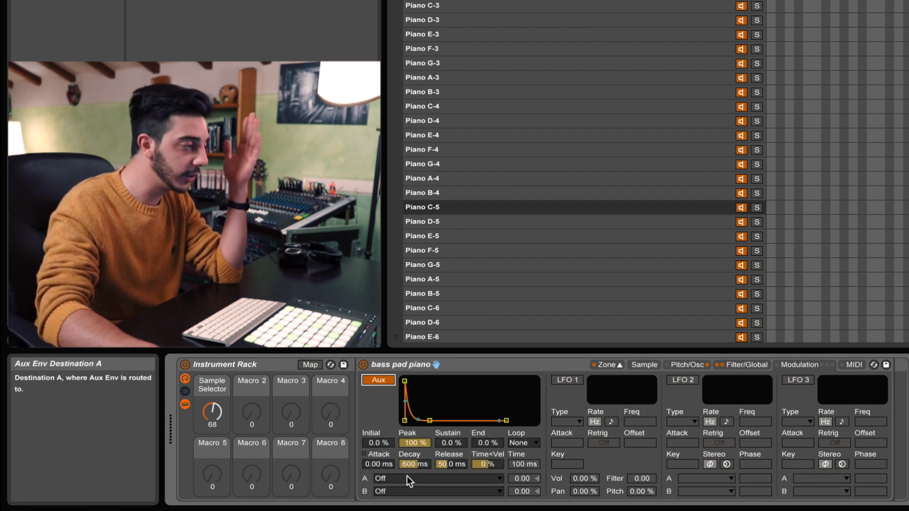
pyautogui.click(406, 480)
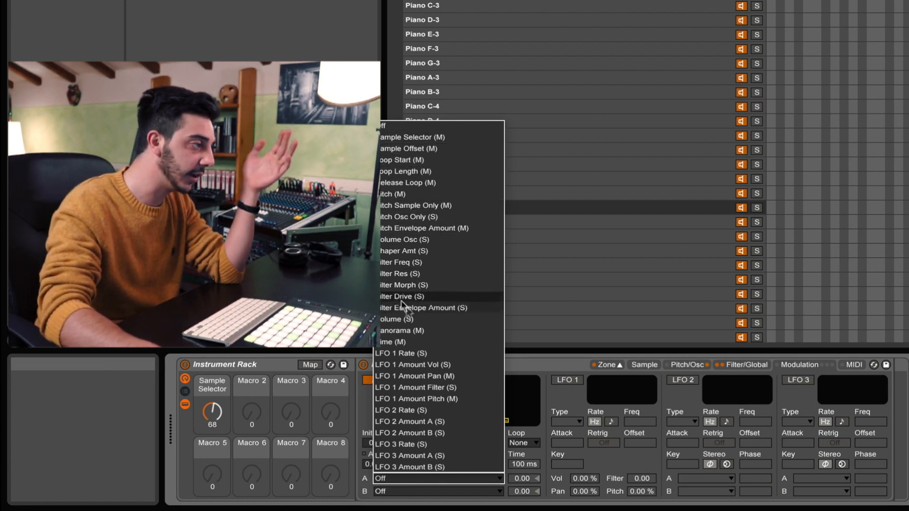
pyautogui.click(419, 138)
# Lower the Sample Selector macro to 61, set the aux envelope's attack to 40.2 ms and show the sample select zones
pyautogui.click(213, 412)
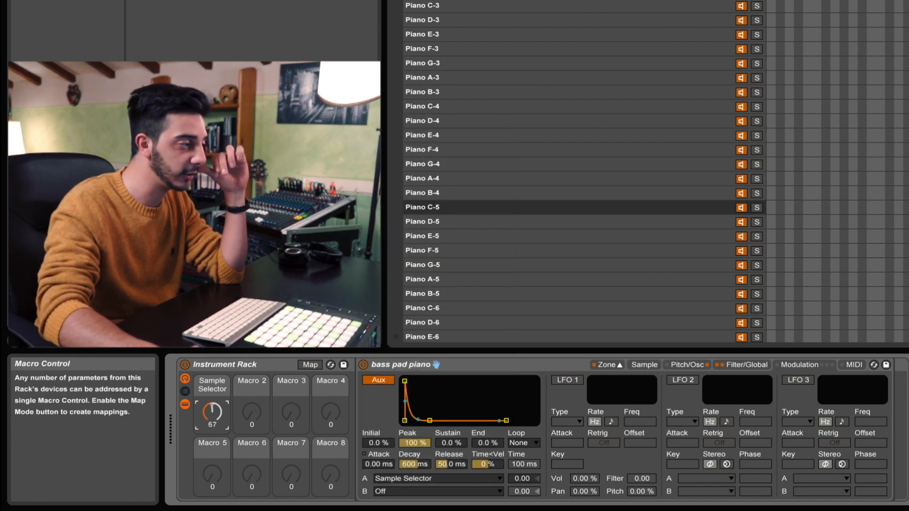
pyautogui.moveTo(405, 381); pyautogui.dragTo(425, 381)
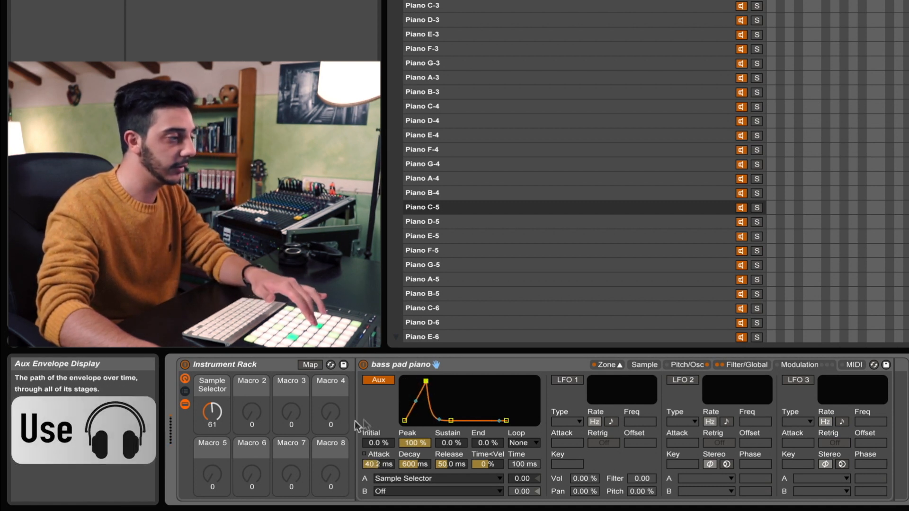
pyautogui.click(754, 1)
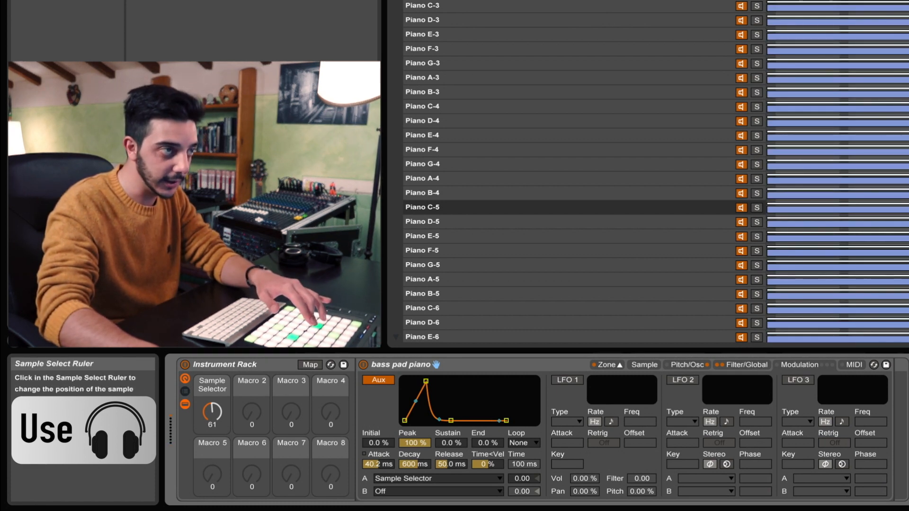
# Turn off the aux envelope and set its destination A back to Off
pyautogui.click(391, 380)
pyautogui.click(429, 492)
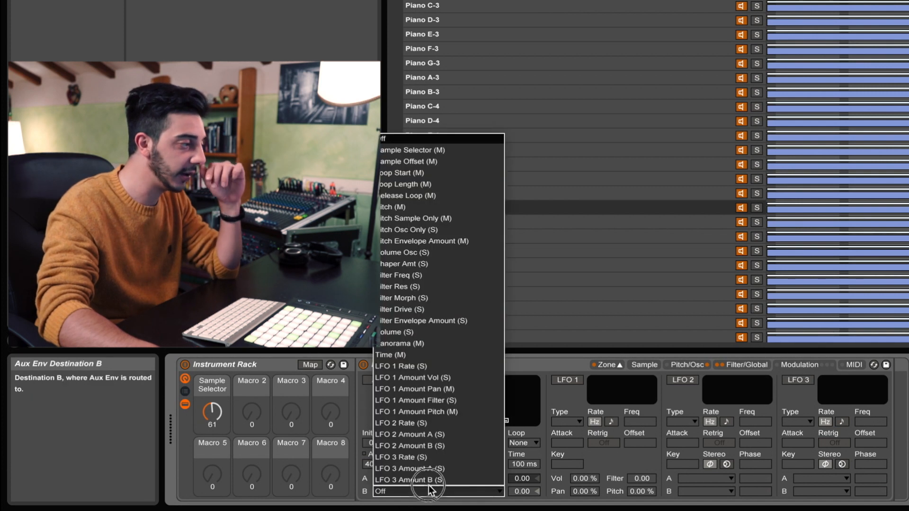
pyautogui.click(430, 490)
pyautogui.click(428, 479)
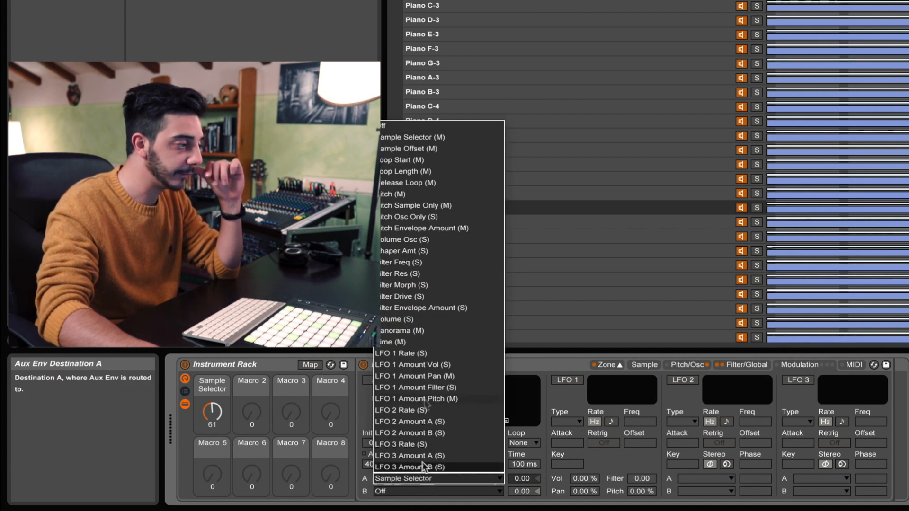
pyautogui.click(446, 124)
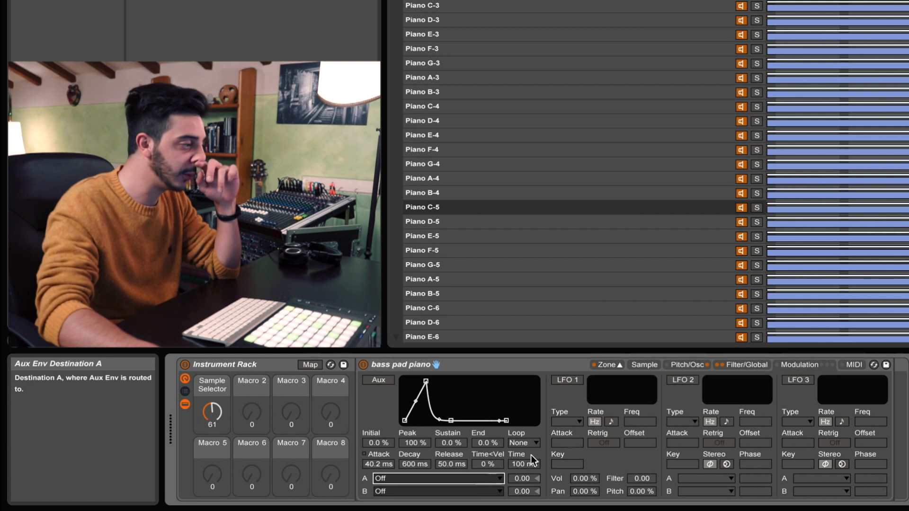
# Turn on LFO 1, set its filter modulation to 13.3 and sync its rate to 1/16 beats
pyautogui.click(577, 380)
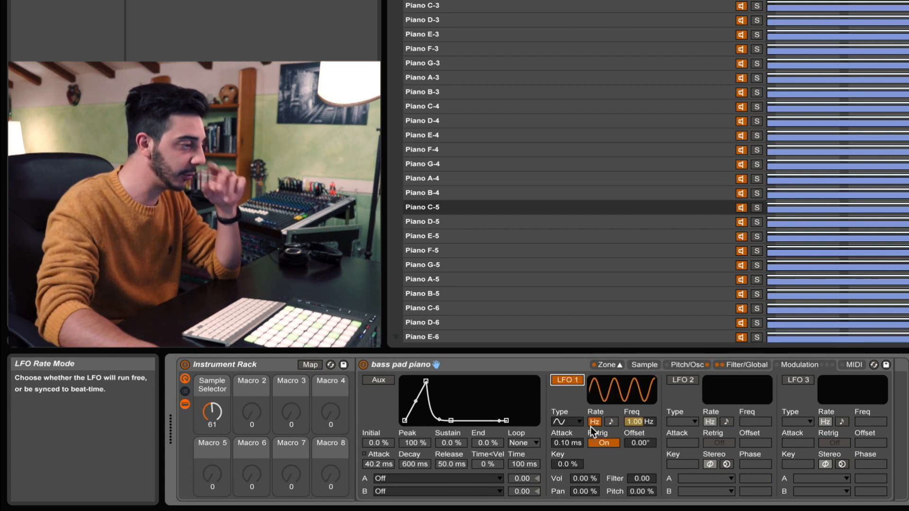
pyautogui.moveTo(641, 478); pyautogui.dragTo(642, 427)
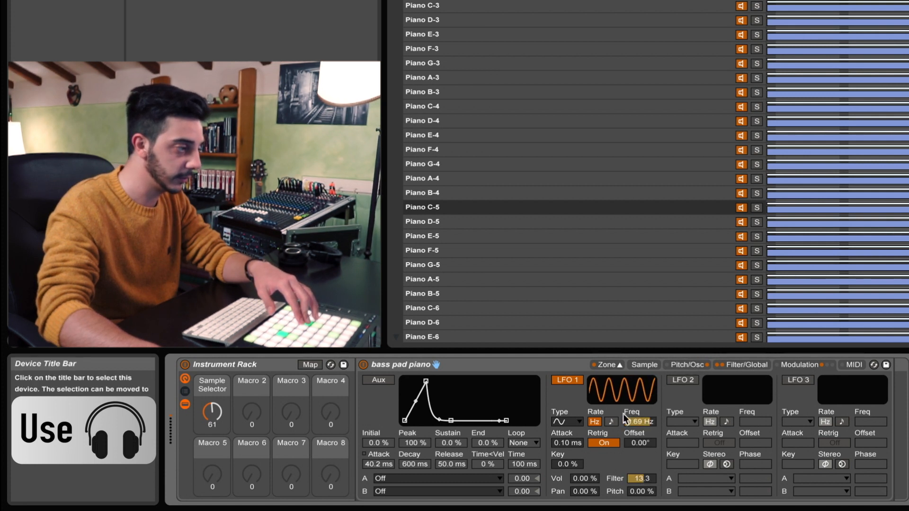
pyautogui.click(611, 422)
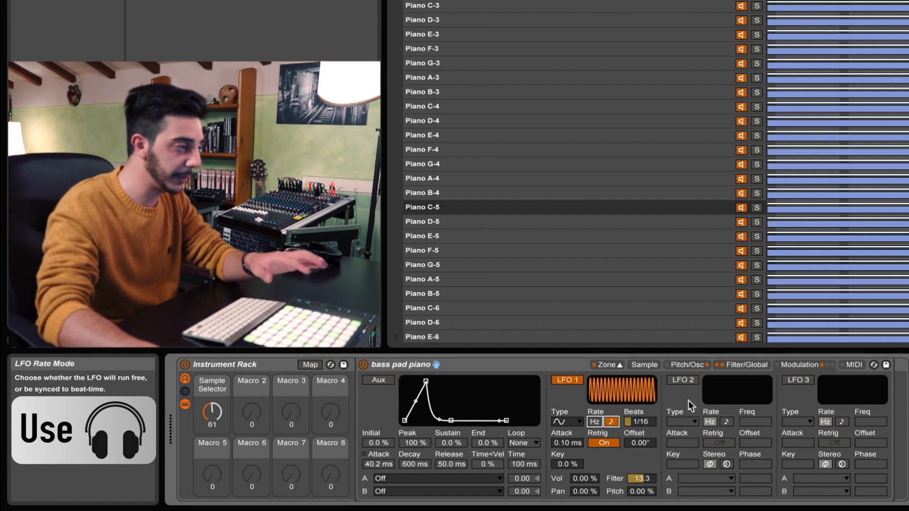
# Raise the modulation oscillator's volume to -16 dB and shorten its envelope attack to 0.00 ms
pyautogui.click(689, 365)
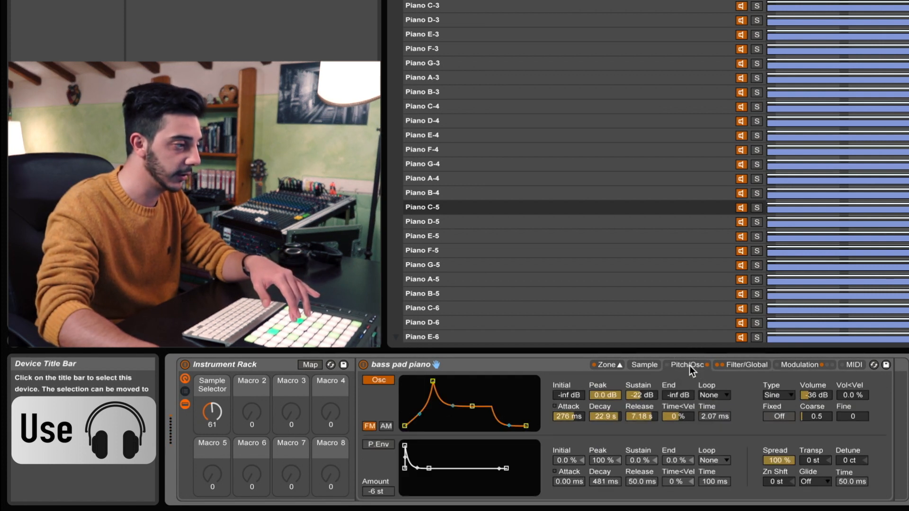
pyautogui.moveTo(806, 400); pyautogui.dragTo(805, 388)
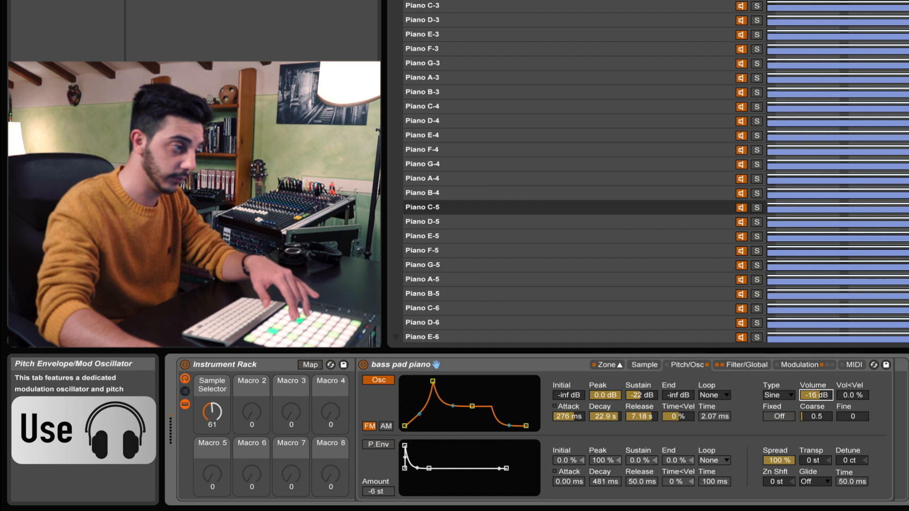
pyautogui.moveTo(432, 381); pyautogui.dragTo(404, 381)
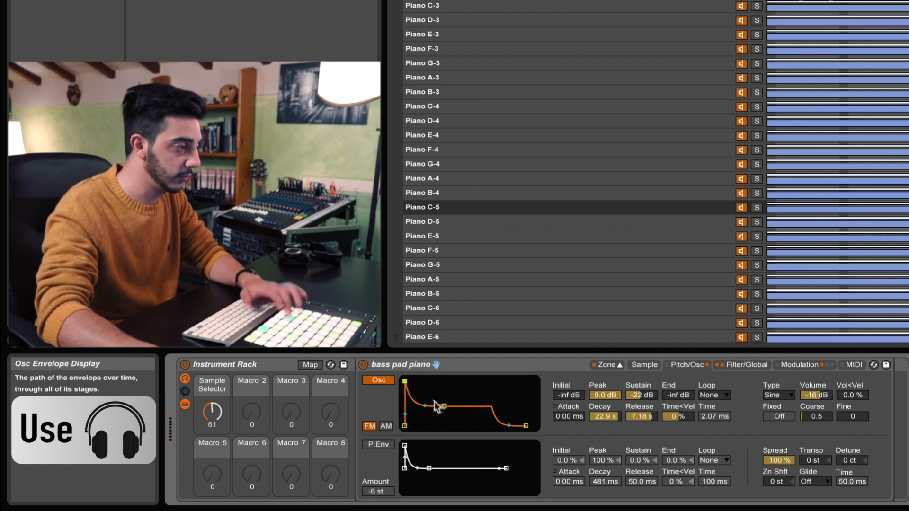
# Set the lowpass to 951 Hz with 41 % resonance and turn on the filter envelope with amount 25 and a 1.05 ms attack
pyautogui.click(734, 368)
pyautogui.moveTo(443, 409)
pyautogui.mouseDown()
pyautogui.moveTo(462, 407)
pyautogui.moveTo(454, 408)
pyautogui.mouseUp()
pyautogui.moveTo(530, 421); pyautogui.dragTo(530, 411)
pyautogui.click(543, 385)
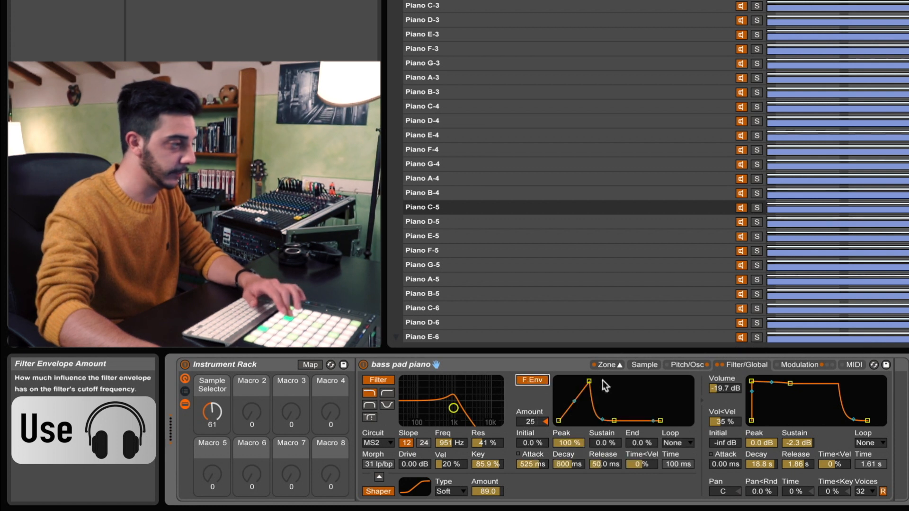
pyautogui.moveTo(589, 381); pyautogui.dragTo(562, 381)
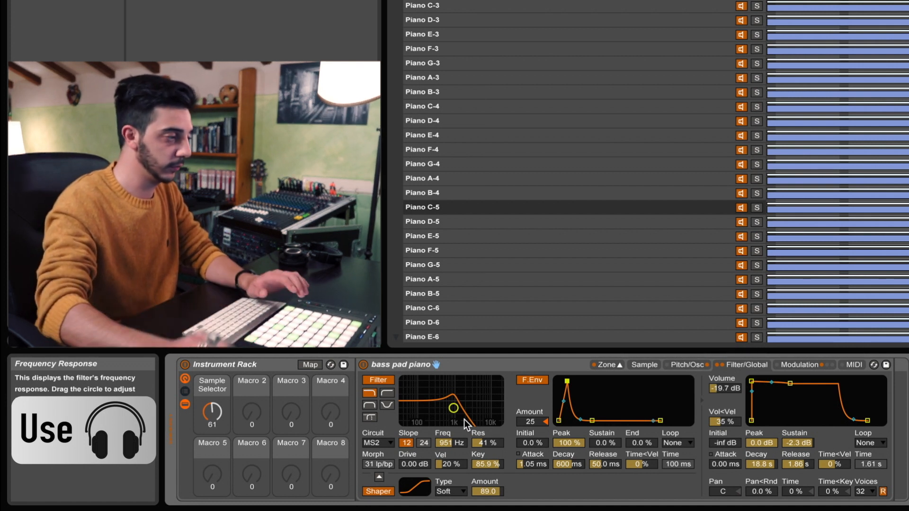
# Raise the modulation oscillator's volume to 0.0 dB and set LFO 1's attack to 401 ms
pyautogui.click(687, 365)
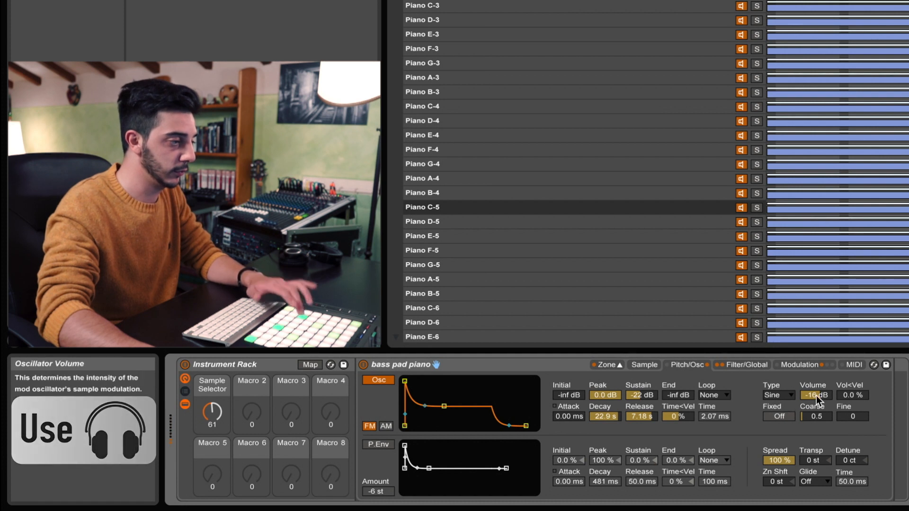
pyautogui.click(799, 365)
pyautogui.moveTo(567, 443); pyautogui.dragTo(567, 403)
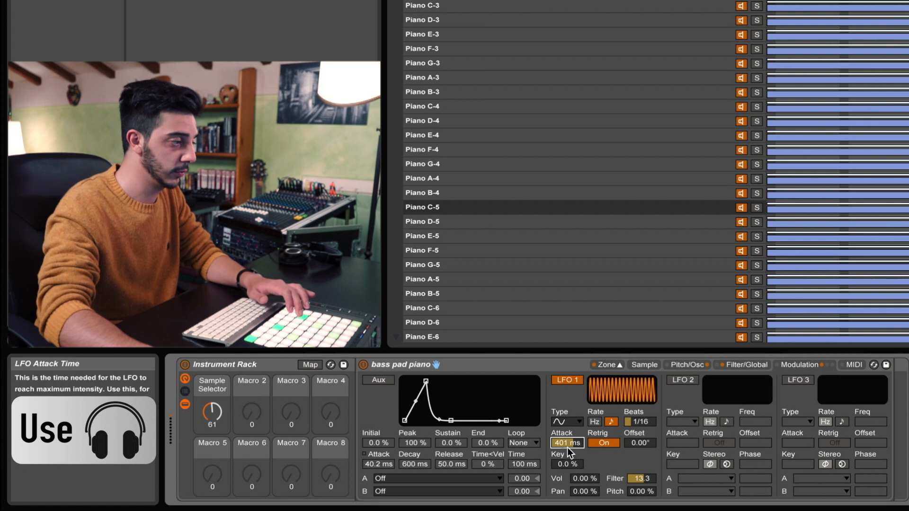
# Straighten the filter envelope's decay curve, raise its amount to 49 and lower the cutoff to 351 Hz with 36 % resonance
pyautogui.click(738, 367)
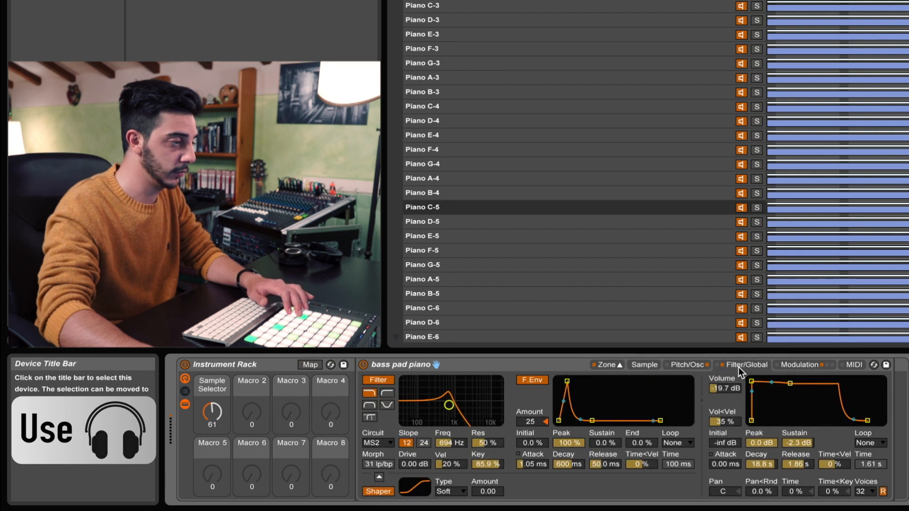
pyautogui.moveTo(567, 381); pyautogui.dragTo(568, 381)
pyautogui.moveTo(581, 419); pyautogui.dragTo(582, 399)
pyautogui.moveTo(530, 421); pyautogui.dragTo(530, 410)
pyautogui.moveTo(449, 405); pyautogui.dragTo(439, 408)
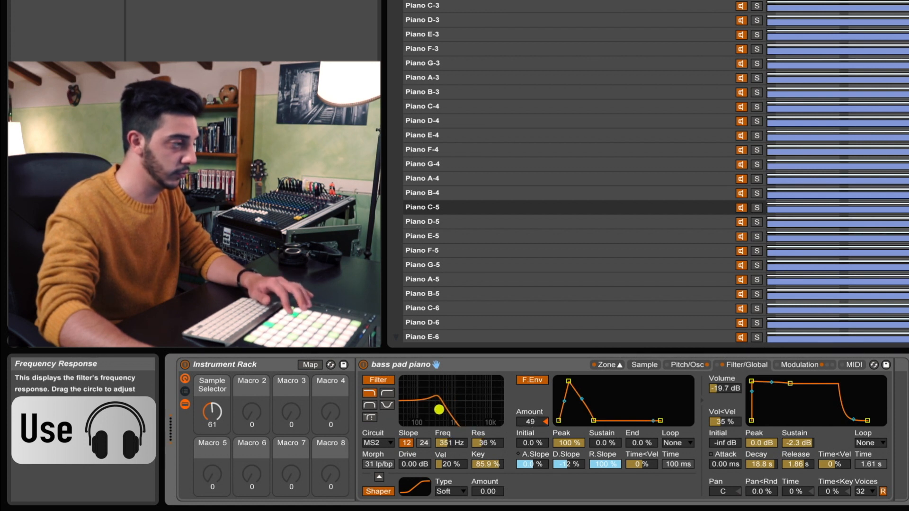
# Set LFO 1 to 1/12 beats with a 782 ms attack and filter modulation of 18.0, and turn LFO 1 off
pyautogui.click(682, 365)
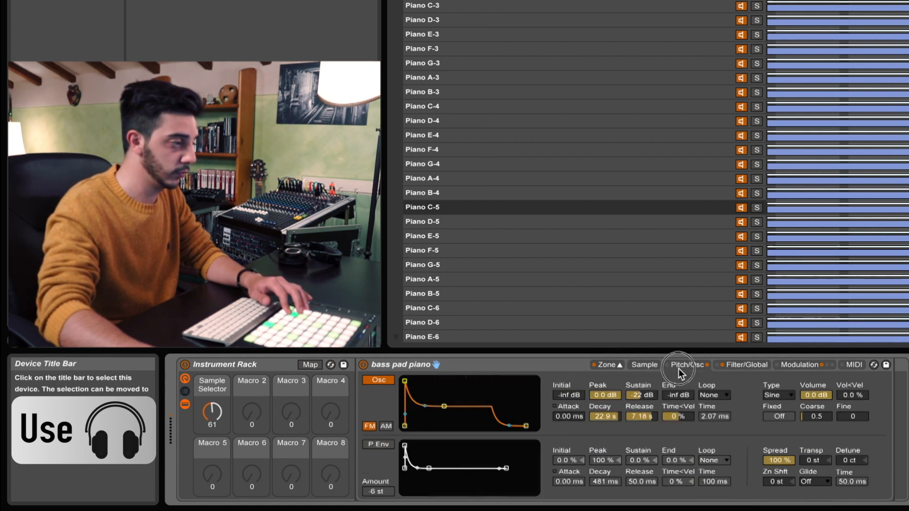
pyautogui.click(805, 364)
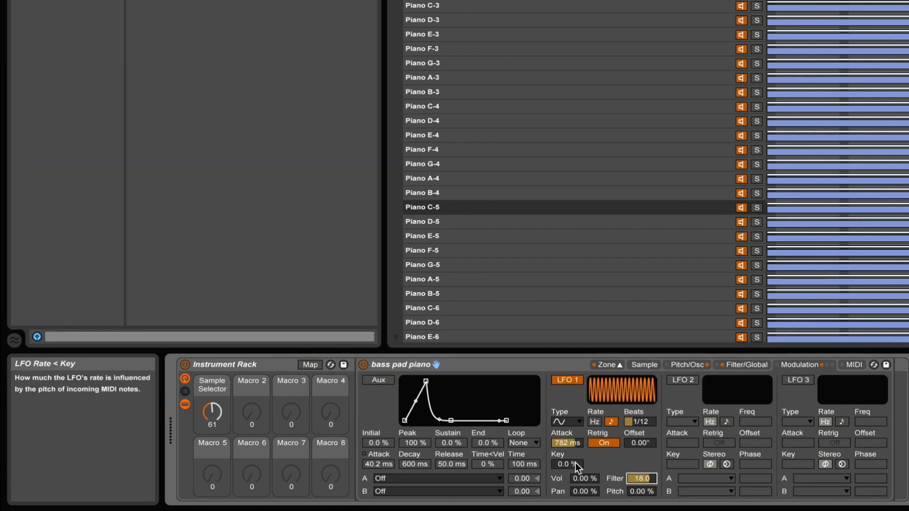
pyautogui.click(567, 383)
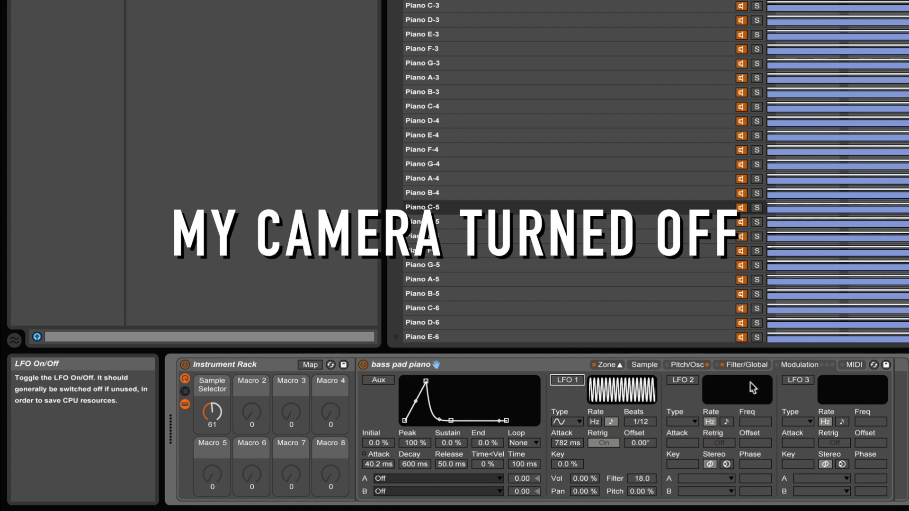
# Turn on LFO 3 and LFO 2 and look through the modulation targets for LFO 2's destination A
pyautogui.click(798, 379)
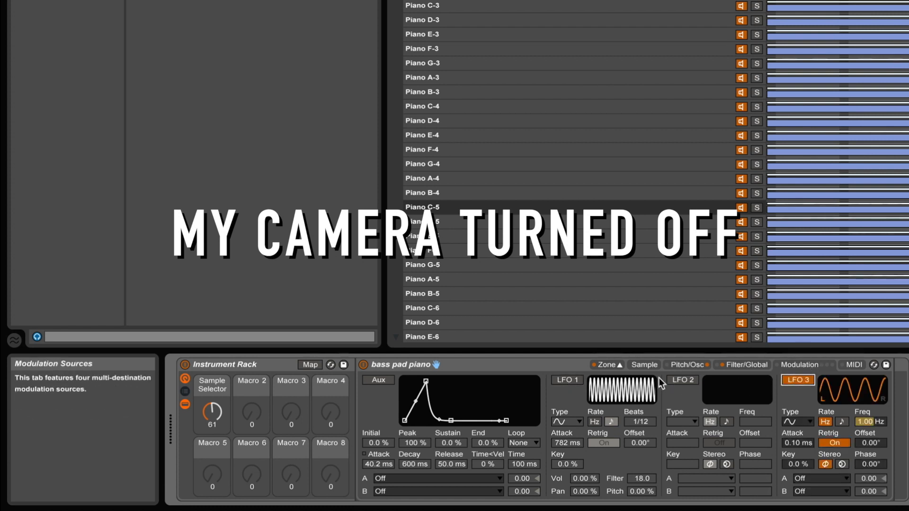
pyautogui.click(678, 378)
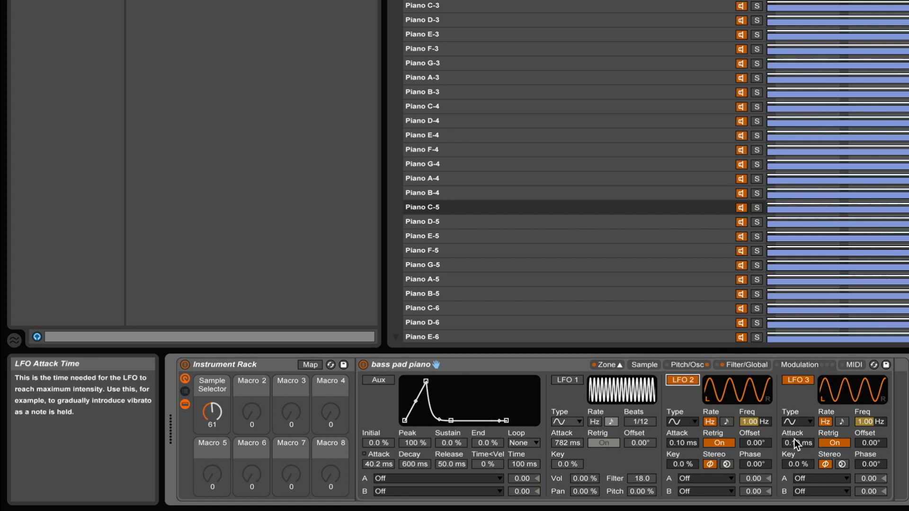
pyautogui.click(718, 479)
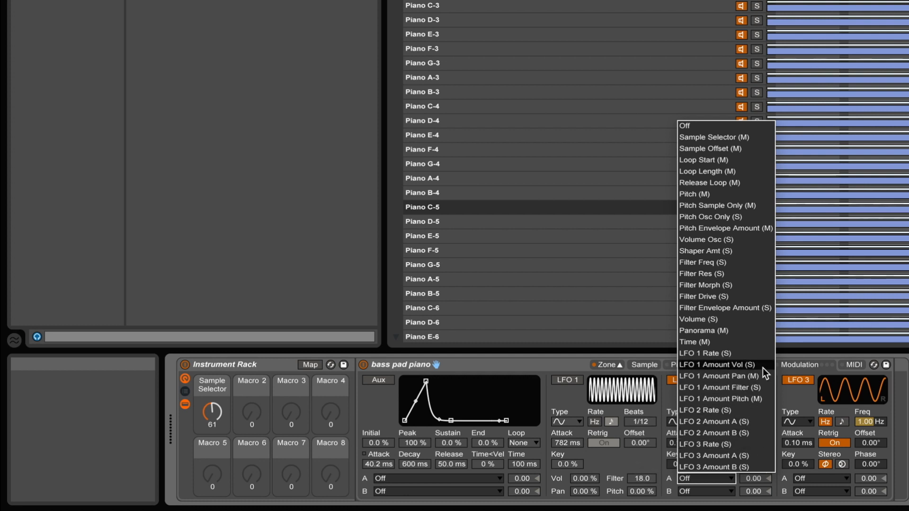
pyautogui.click(799, 403)
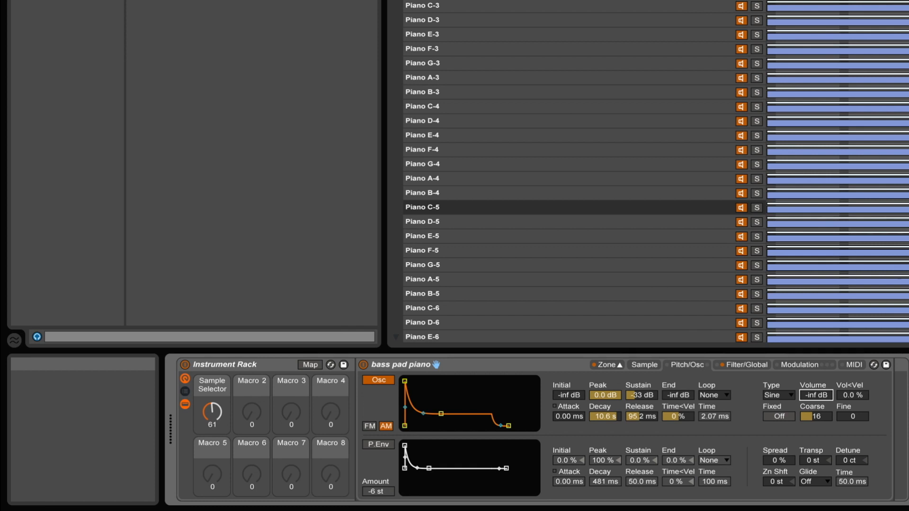
# Turn off the modulation oscillator
pyautogui.click(366, 380)
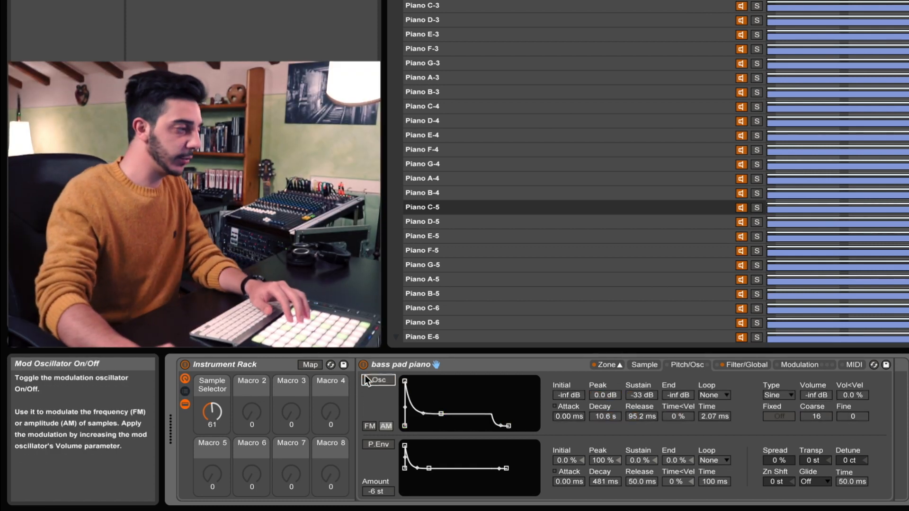
# Set the Sample Selector macro to 75 and give the filter envelope a 180 ms attack with an amount of 24
pyautogui.click(212, 413)
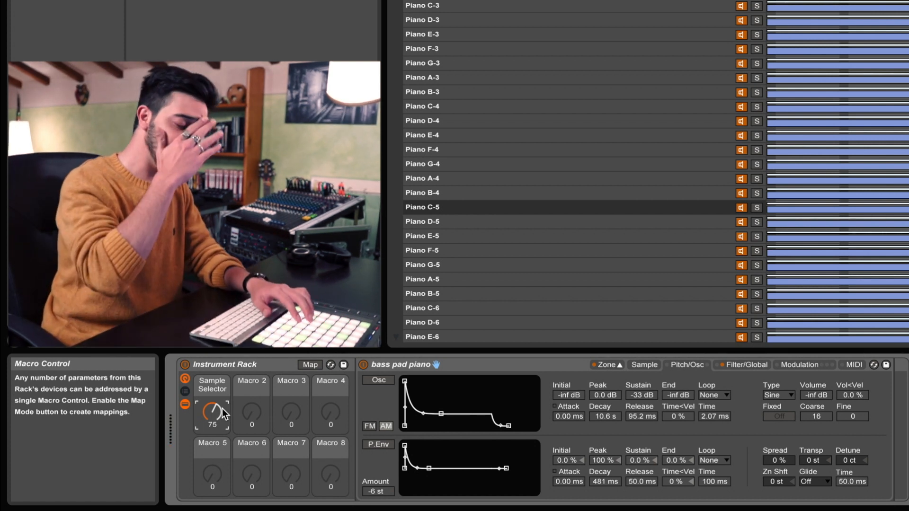
pyautogui.click(750, 365)
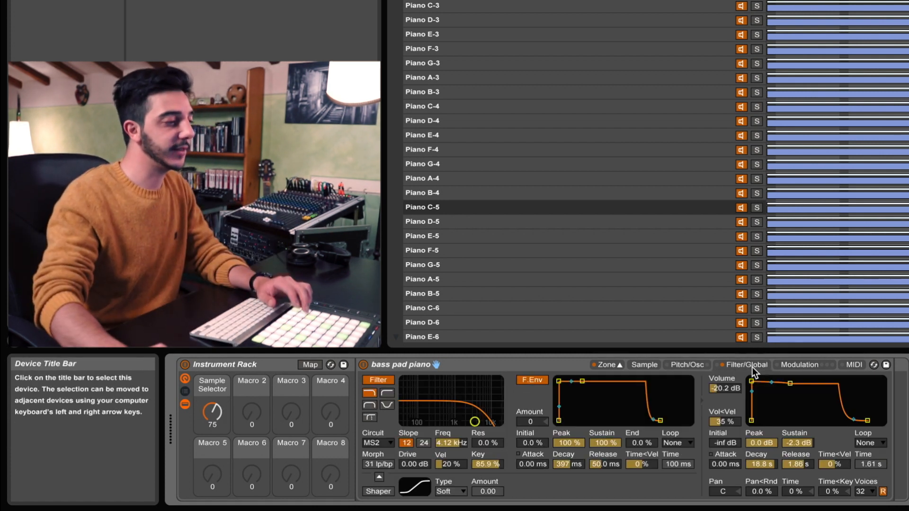
pyautogui.moveTo(531, 421); pyautogui.dragTo(585, 381)
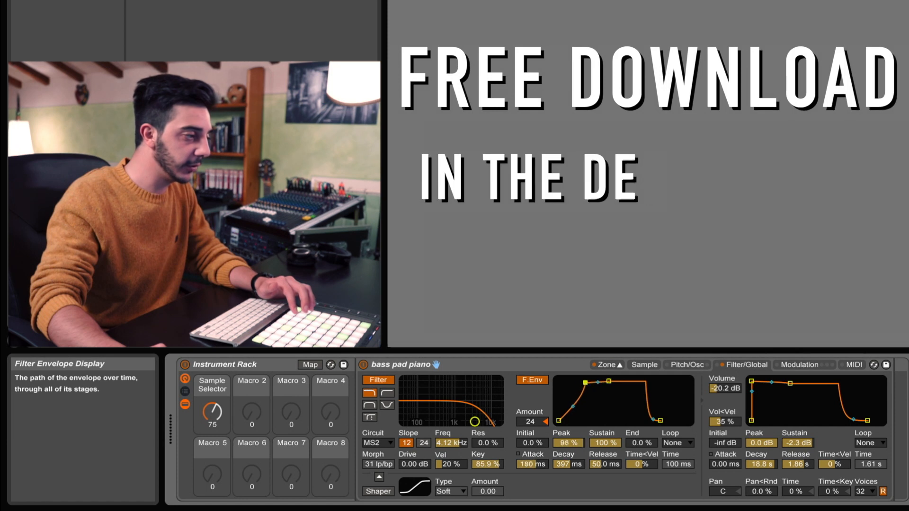
# Lower the filter cutoff to 85.5 Hz with 2.3 % resonance and 8.06 dB drive, and set the envelope amount to 21
pyautogui.moveTo(470, 421); pyautogui.dragTo(442, 421)
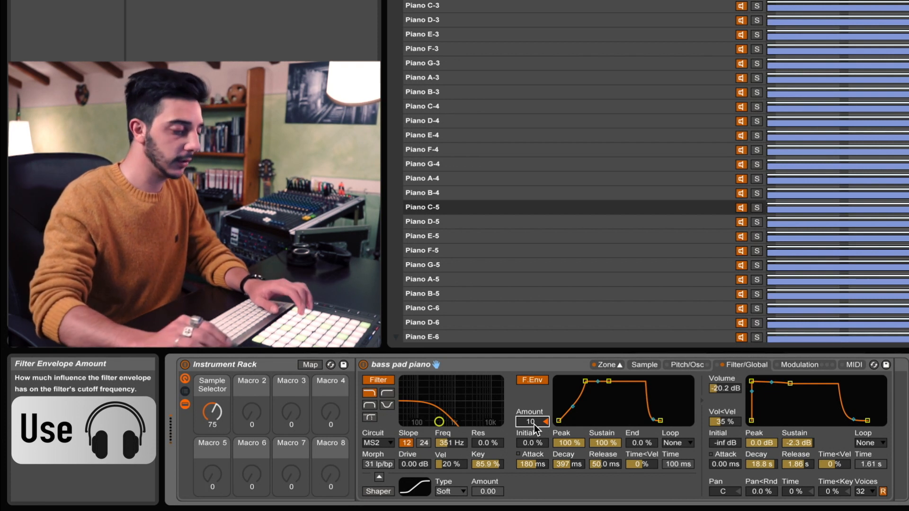
pyautogui.moveTo(443, 423); pyautogui.dragTo(428, 421)
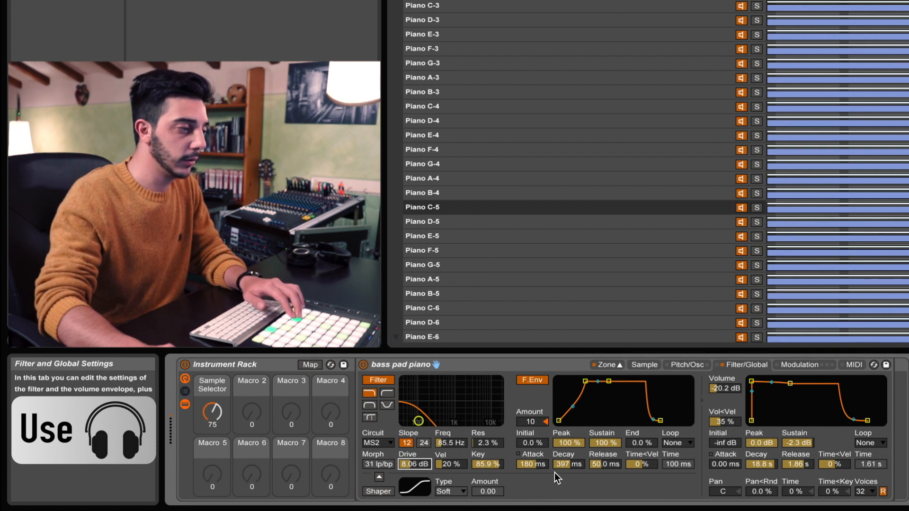
pyautogui.click(530, 421)
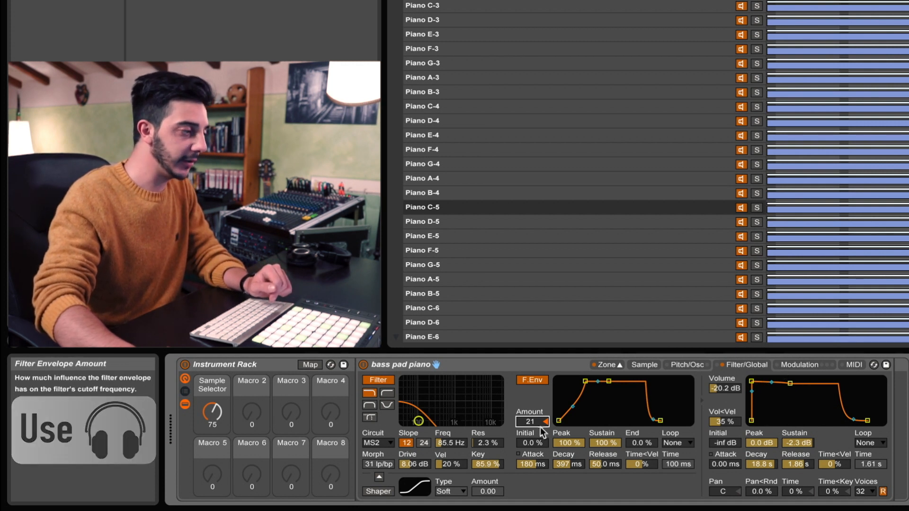
# Try a 20.0 s attack and an amount of 68 on the filter envelope, and return the attack to 0.00 ms with an 85 % peak
pyautogui.moveTo(585, 381); pyautogui.dragTo(601, 381)
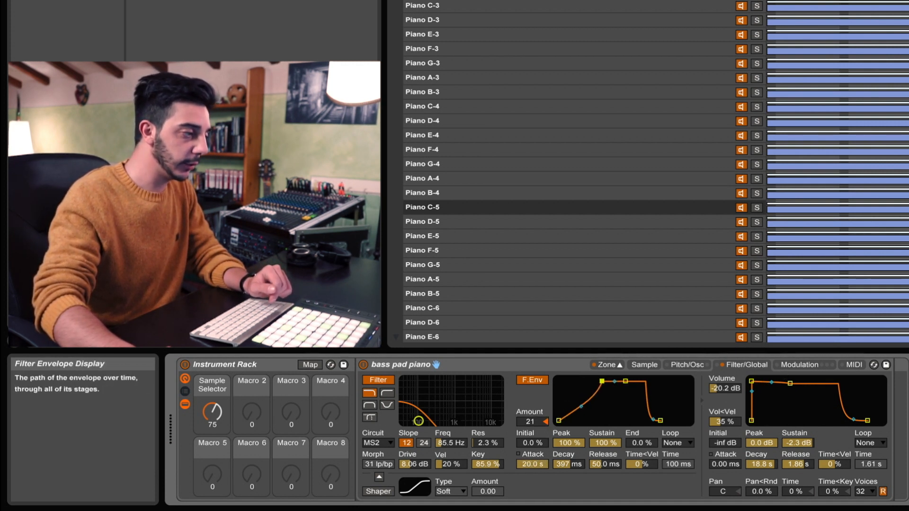
pyautogui.moveTo(532, 423); pyautogui.dragTo(532, 414)
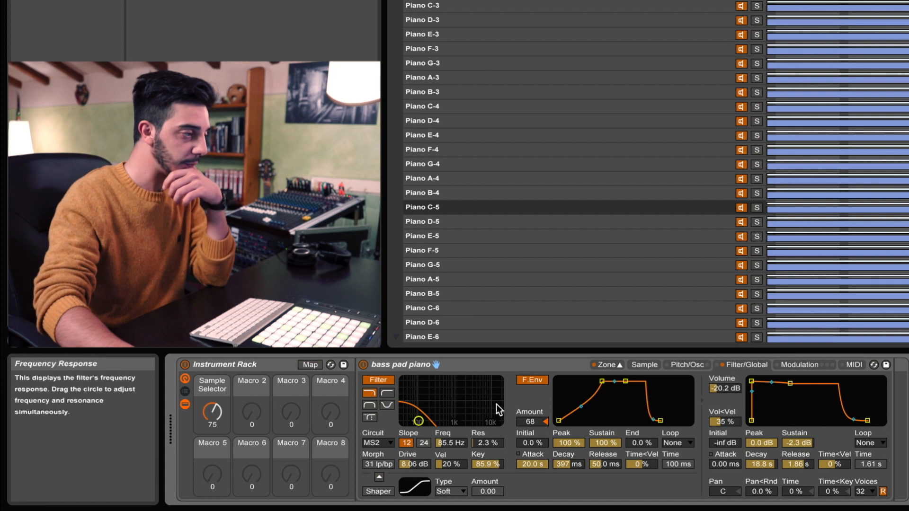
pyautogui.moveTo(600, 384); pyautogui.dragTo(554, 391)
pyautogui.click(542, 425)
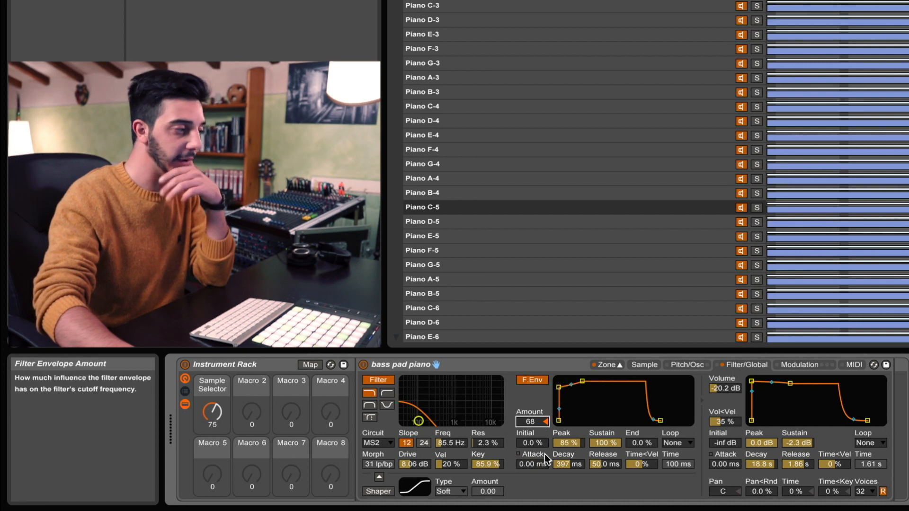
# Zero LFO 1's filter modulation and turn LFO 1 on with 13.3 % volume modulation, a 1.26 s attack and a 6.69 Hz rate
pyautogui.click(799, 365)
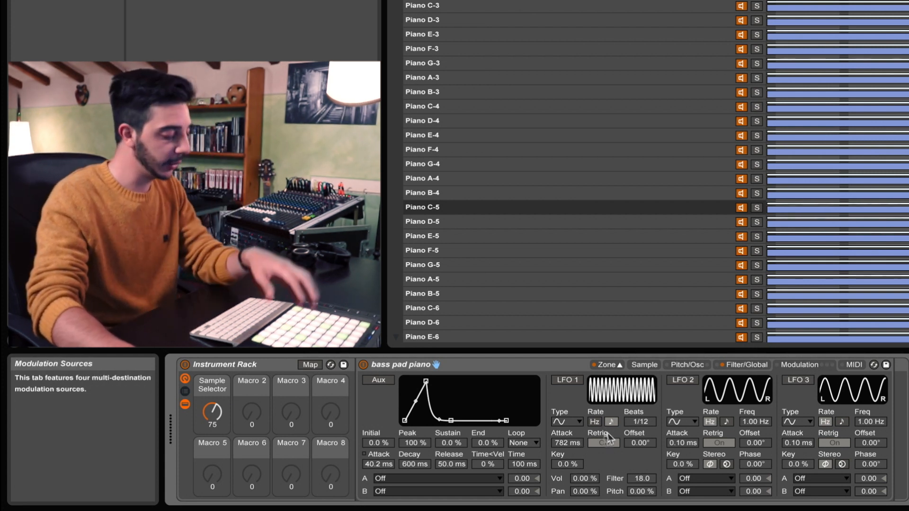
pyautogui.moveTo(649, 481); pyautogui.dragTo(650, 509)
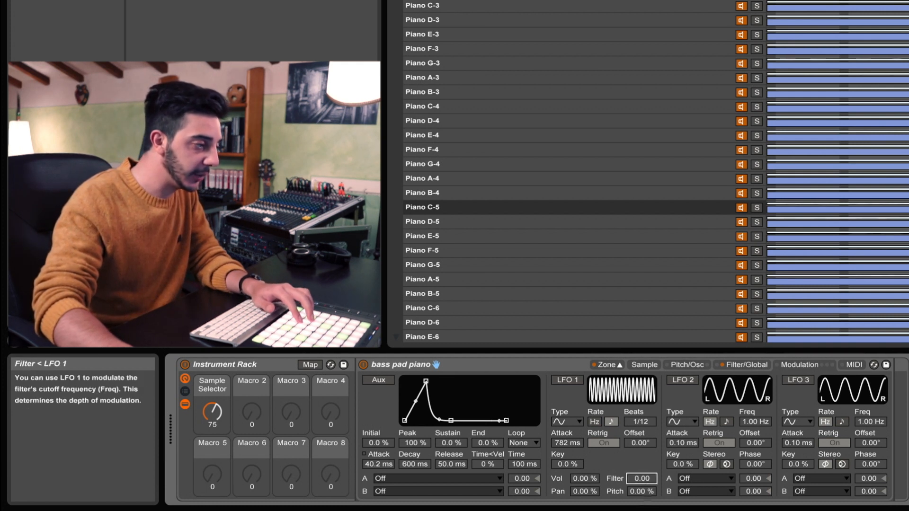
pyautogui.click(569, 378)
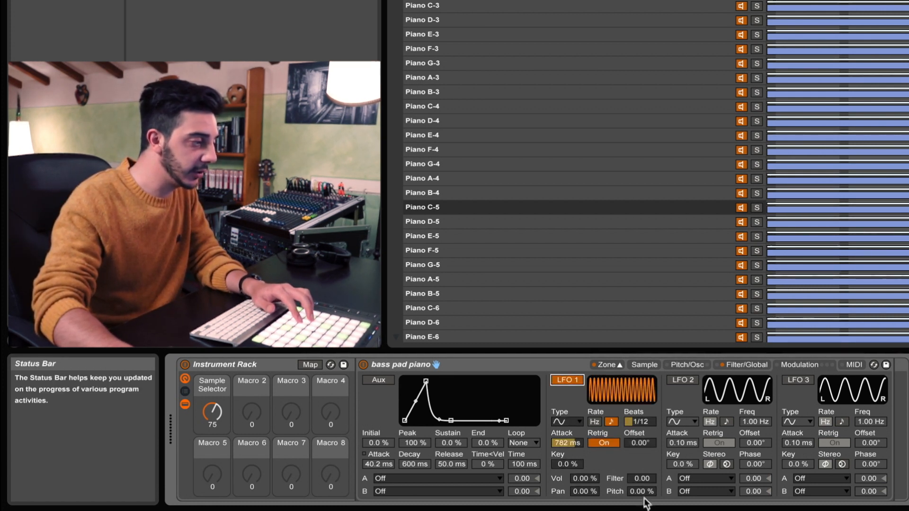
pyautogui.moveTo(584, 478); pyautogui.dragTo(584, 473)
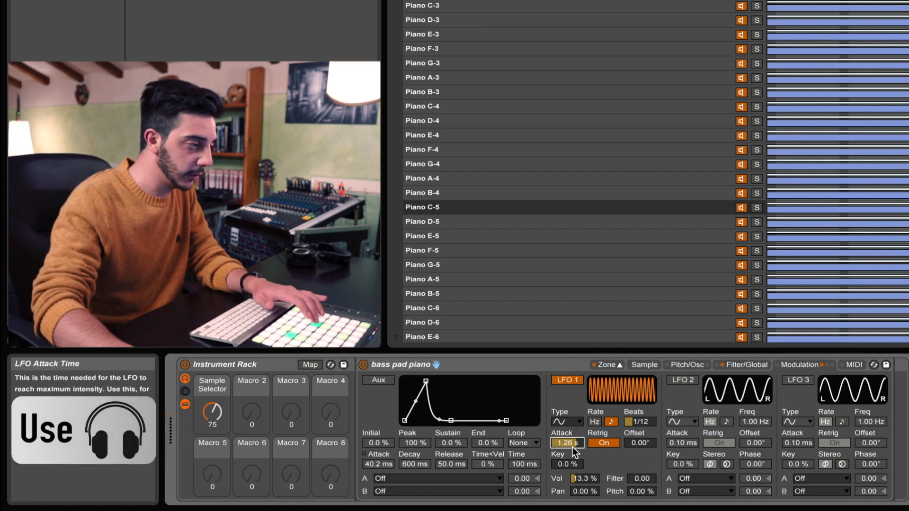
pyautogui.click(595, 422)
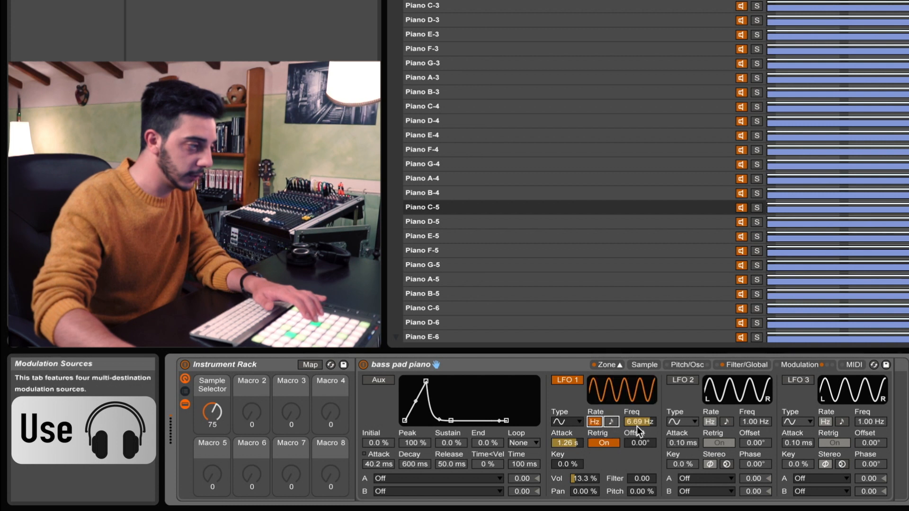
# Set LFO 1's volume modulation to 25.0 %, filter modulation to 2.44 and key to 27 %, and toggle its retrigger off and on
pyautogui.moveTo(584, 479); pyautogui.dragTo(629, 471)
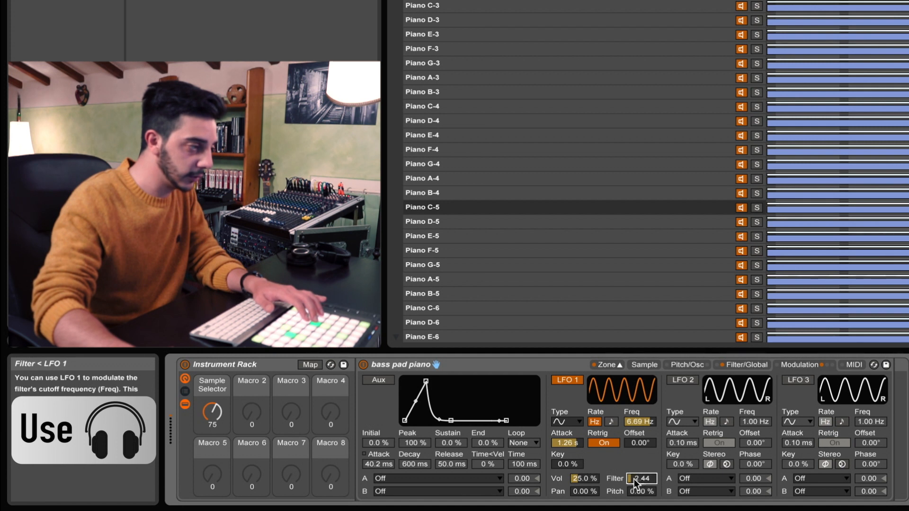
pyautogui.moveTo(567, 464); pyautogui.dragTo(568, 453)
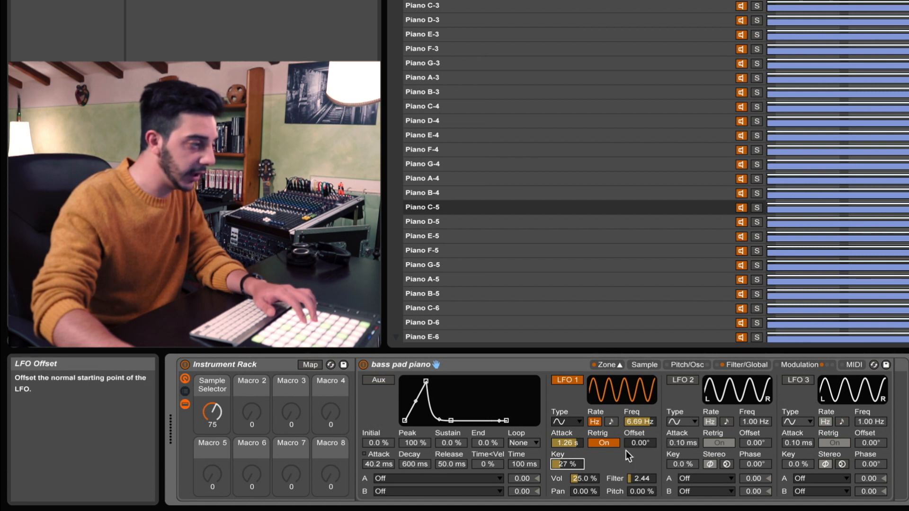
pyautogui.click(605, 445)
pyautogui.click(605, 444)
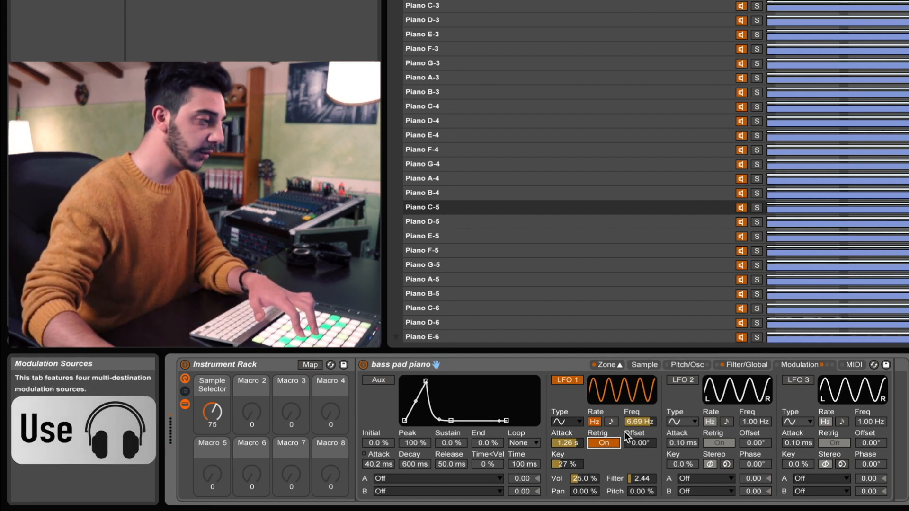
# Slow LFO 1 to 4.05 Hz with 23.4 % volume modulation and 8.36 % pitch modulation
pyautogui.moveTo(639, 421); pyautogui.dragTo(639, 440)
pyautogui.moveTo(585, 478); pyautogui.dragTo(641, 483)
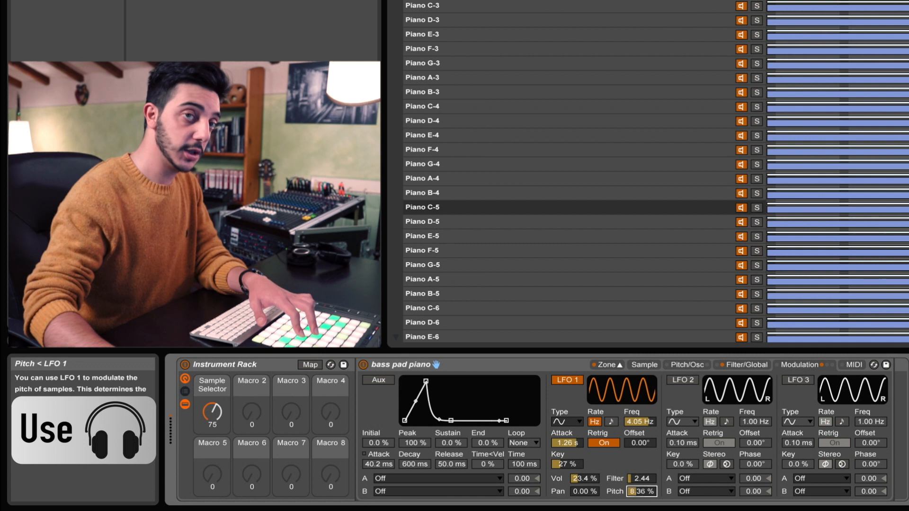
pyautogui.moveTo(641, 482); pyautogui.dragTo(641, 476)
# Set the filter cutoff to 2.04 kHz, the filter envelope amount to 0 and the Sampler volume to -24.8 dB
pyautogui.click(744, 364)
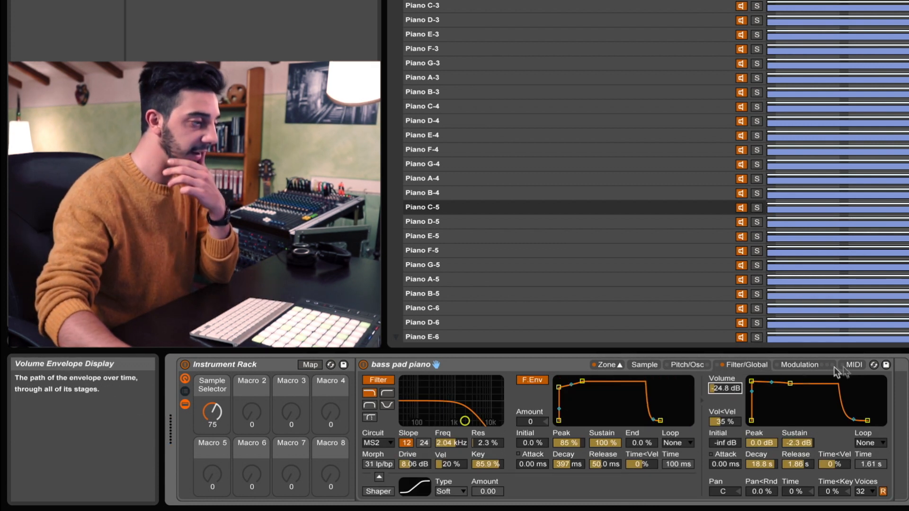
# Open the MIDI modulation settings, try pitch bend ranges of +13 and +24 st, and return the range to +5 st
pyautogui.click(852, 365)
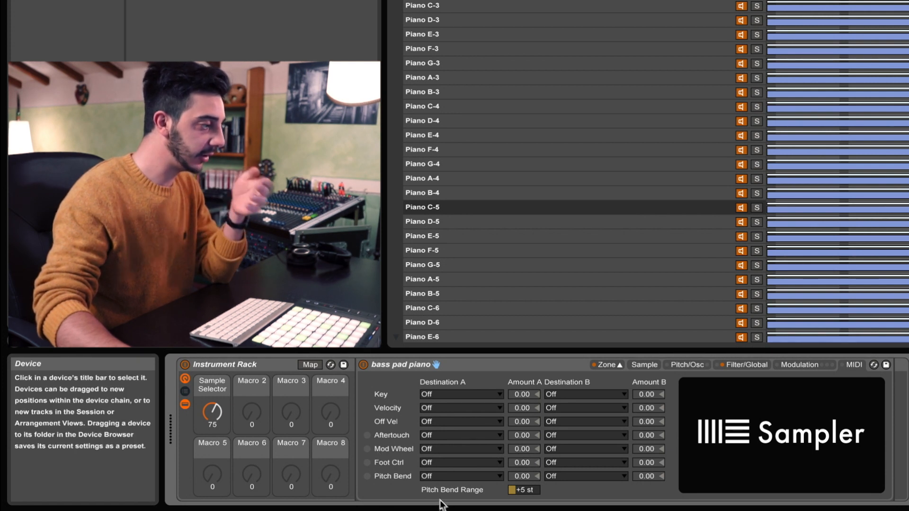
pyautogui.click(525, 492)
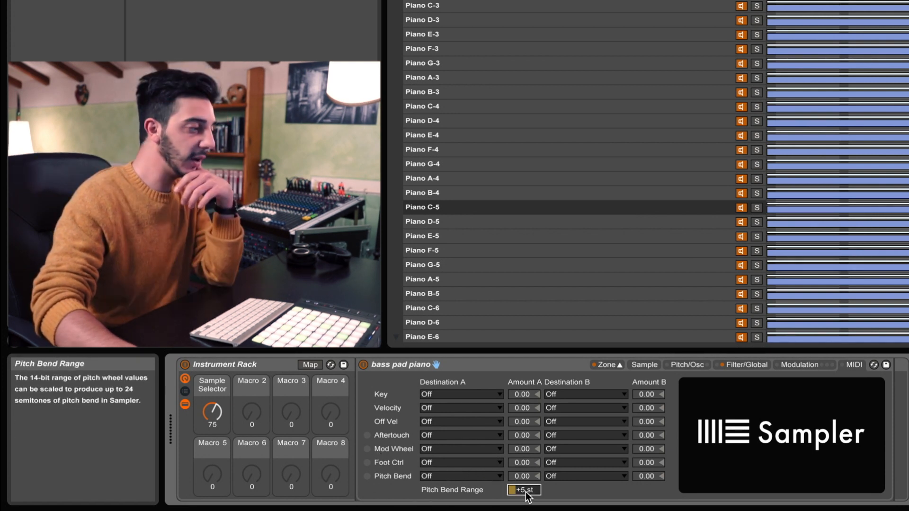
pyautogui.moveTo(529, 495); pyautogui.dragTo(529, 475)
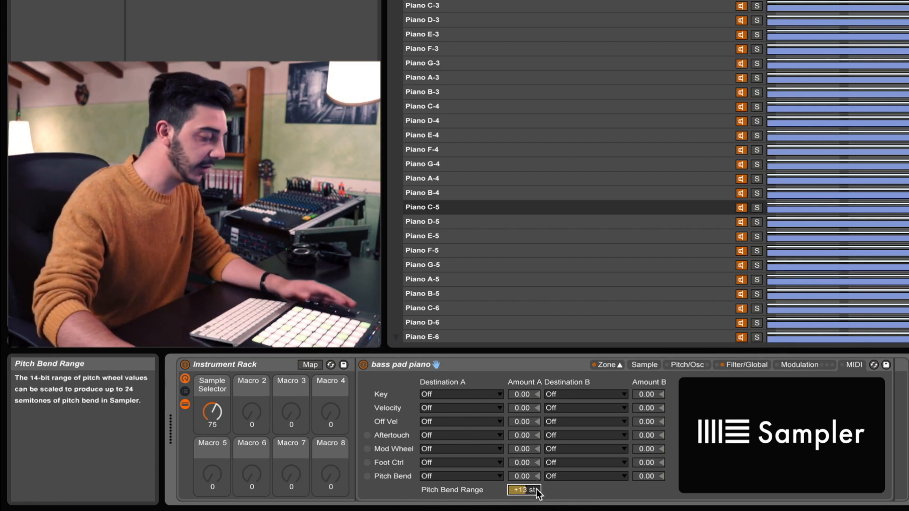
pyautogui.moveTo(536, 491); pyautogui.dragTo(536, 464)
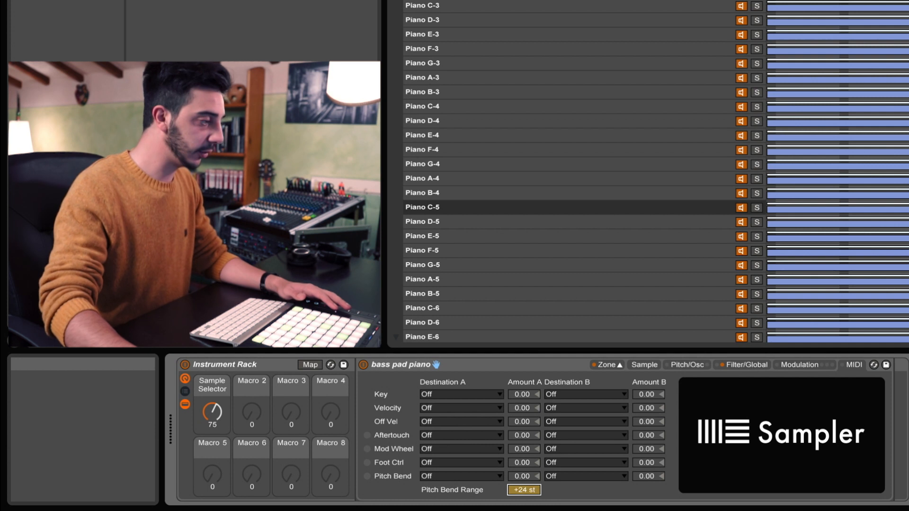
pyautogui.moveTo(527, 491); pyautogui.dragTo(534, 442)
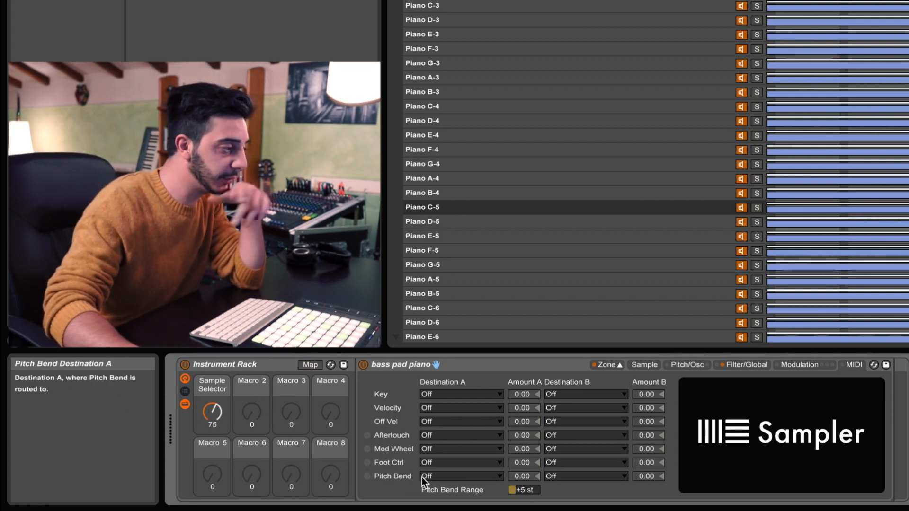
# Route pitch bend's destination A to Filter Freq with an amount of 100.00 and a pitch bend range of 0 st
pyautogui.click(441, 478)
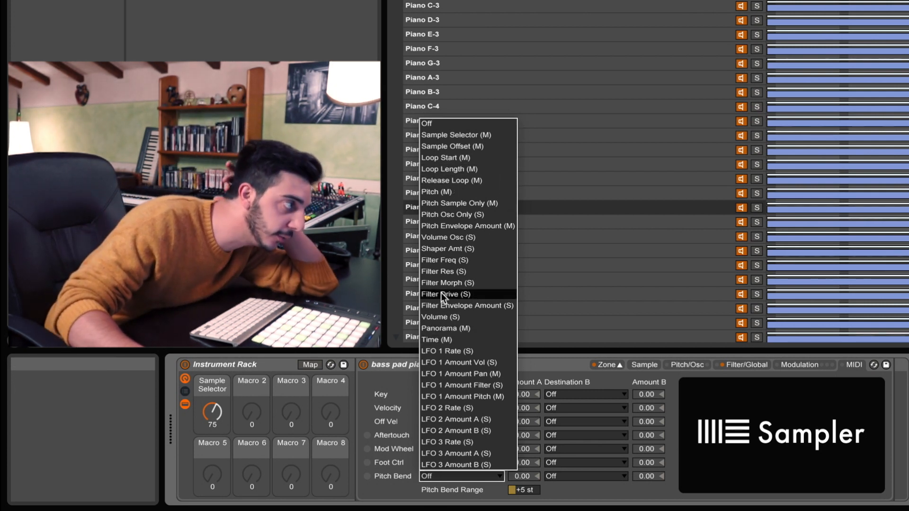
pyautogui.click(458, 259)
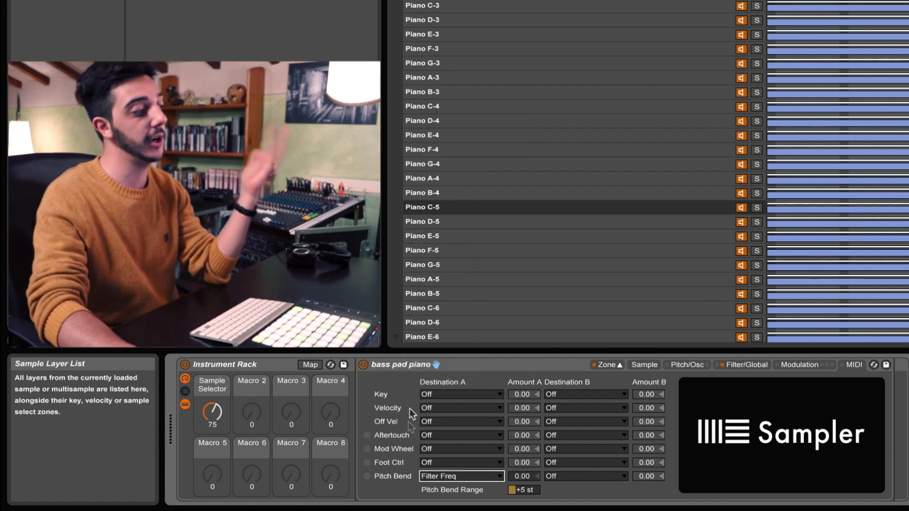
pyautogui.moveTo(520, 493); pyautogui.dragTo(482, 501)
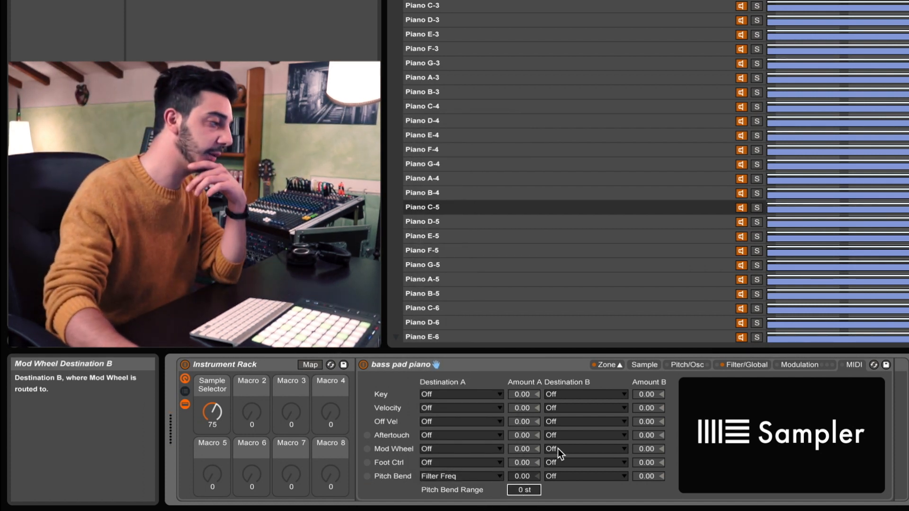
pyautogui.moveTo(525, 478); pyautogui.dragTo(525, 425)
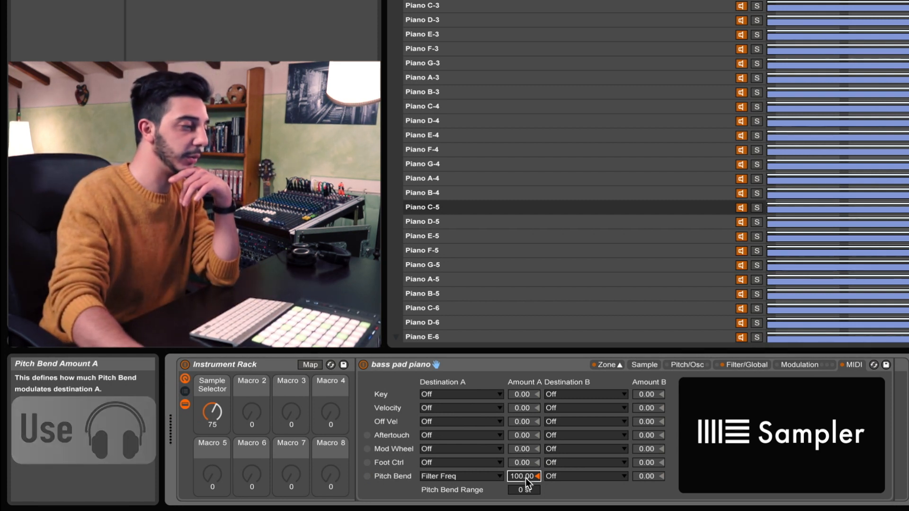
# Reset pitch bend's amount A to 0.00 and set the pitch bend range to +5 st
pyautogui.click(539, 476)
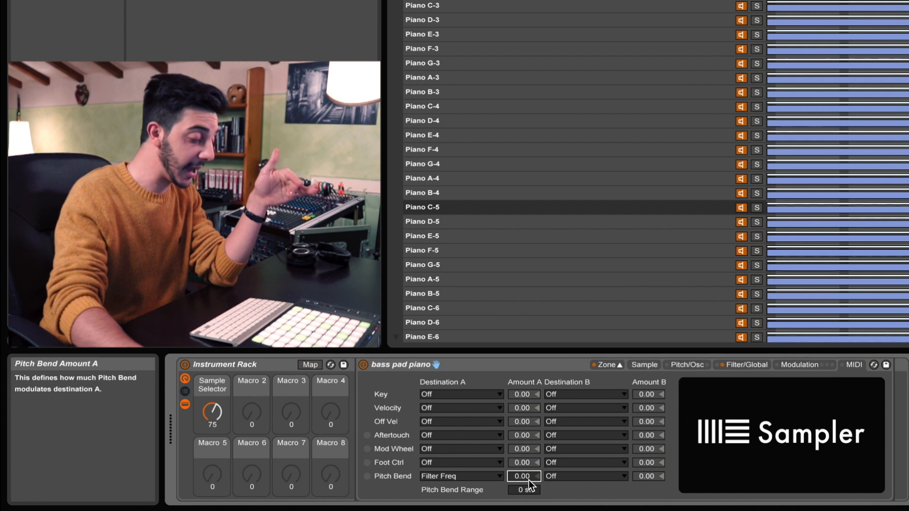
pyautogui.click(526, 489)
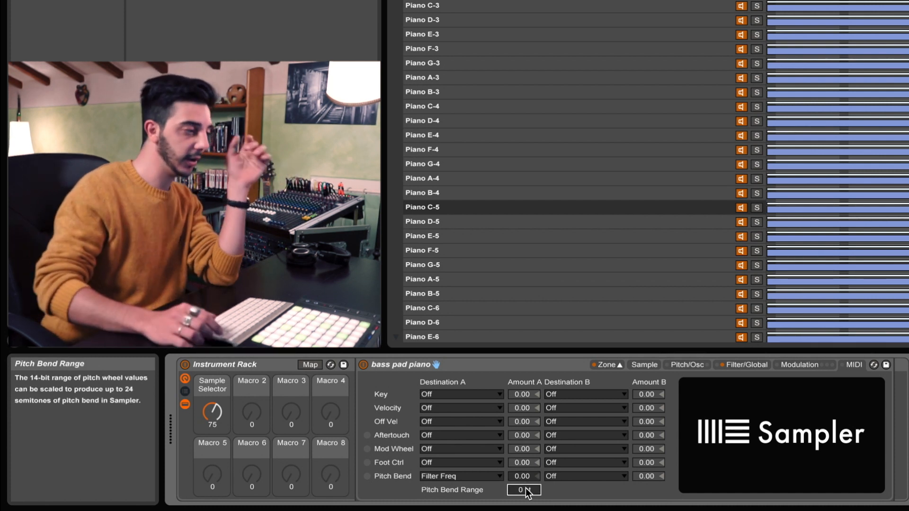
pyautogui.moveTo(526, 488); pyautogui.dragTo(526, 481)
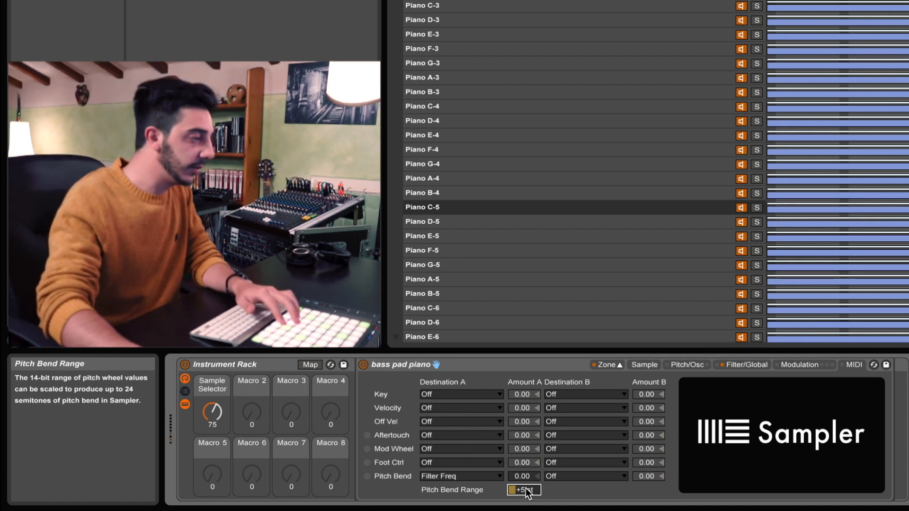
# Route aftertouch's destination A to Filter Freq with an amount of 100.00 and show the filter settings
pyautogui.click(455, 434)
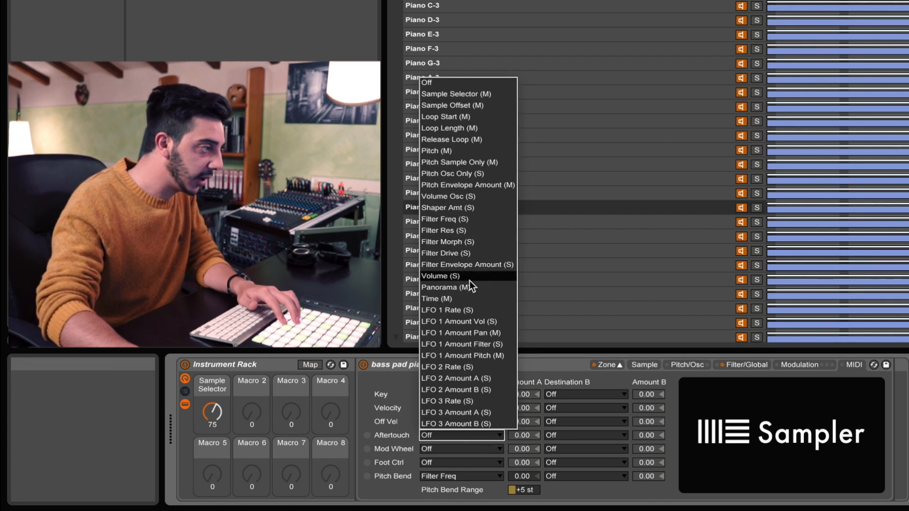
pyautogui.click(468, 219)
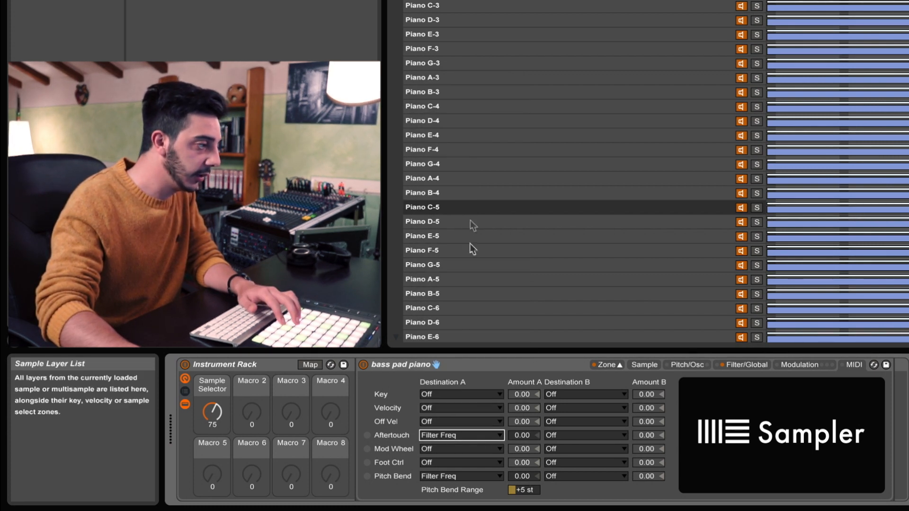
pyautogui.moveTo(525, 435); pyautogui.dragTo(525, 461)
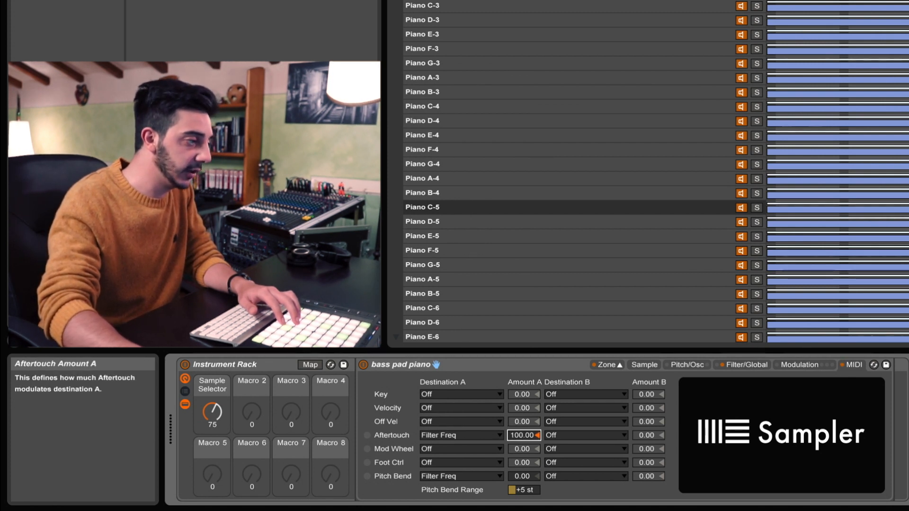
pyautogui.click(738, 365)
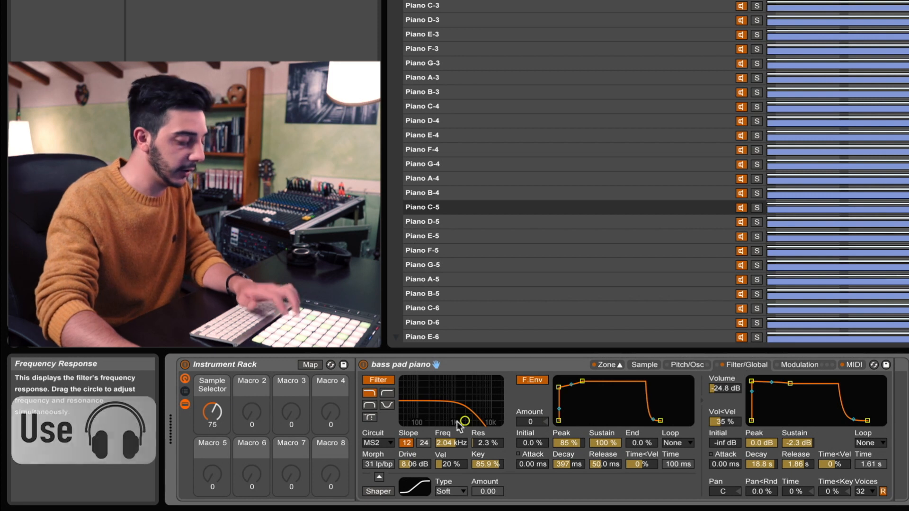
# Lower the filter's cutoff frequency to 208 Hz with a resonance of 0.0 %
pyautogui.moveTo(442, 421); pyautogui.dragTo(431, 421)
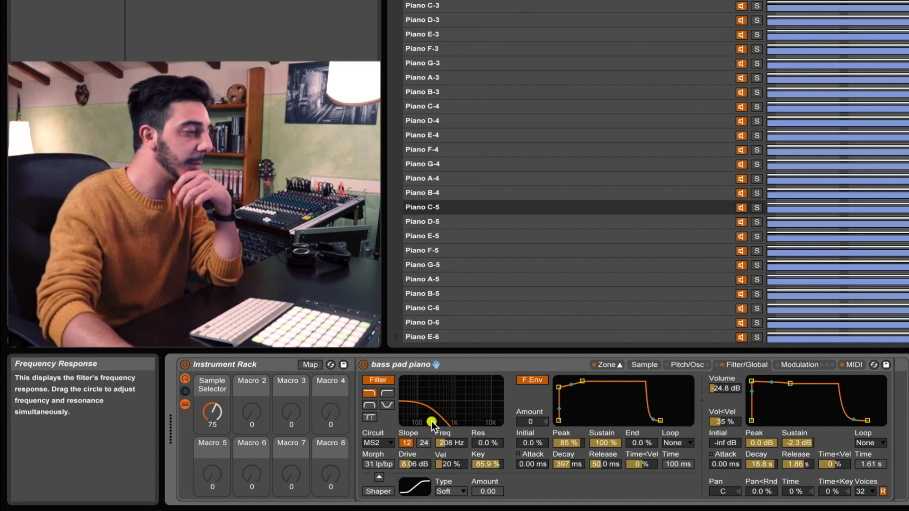
# Reset aftertouch's amount A to 0.00 and set destination A to Off for both aftertouch and pitch bend
pyautogui.click(852, 364)
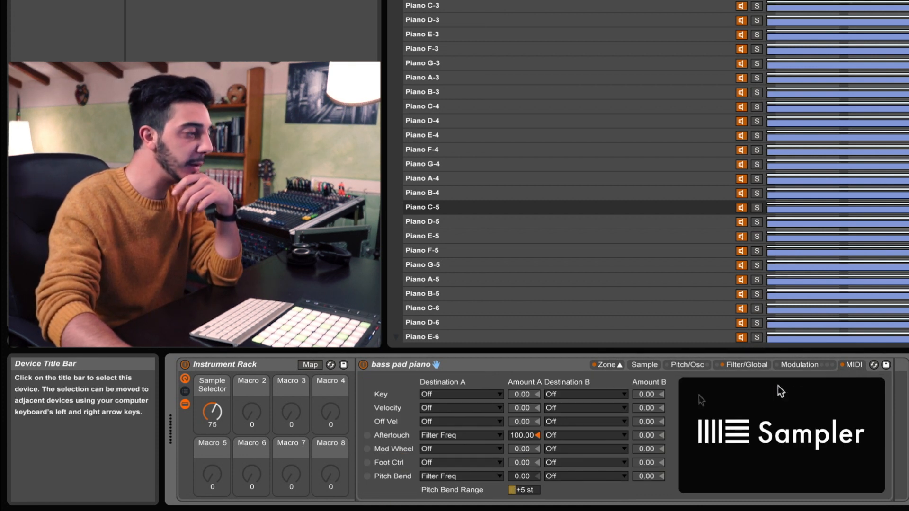
pyautogui.doubleClick(533, 436)
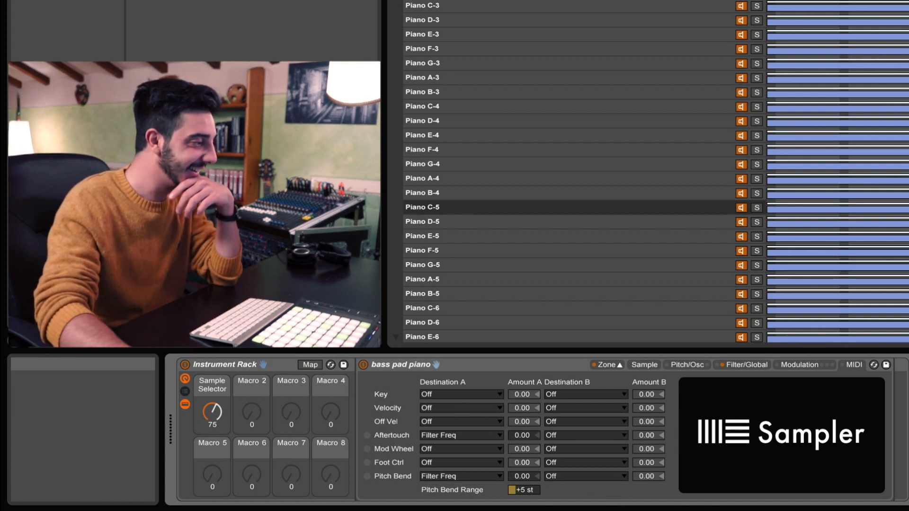
pyautogui.click(455, 440)
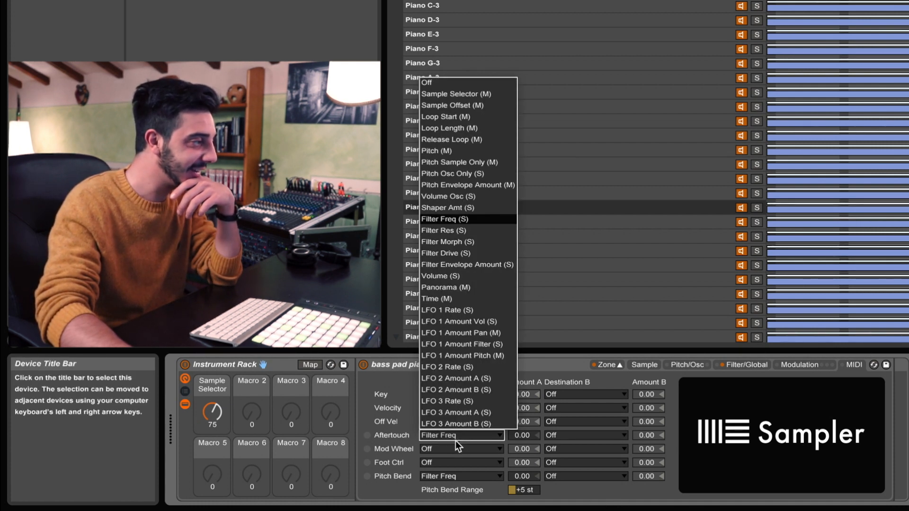
pyautogui.click(449, 93)
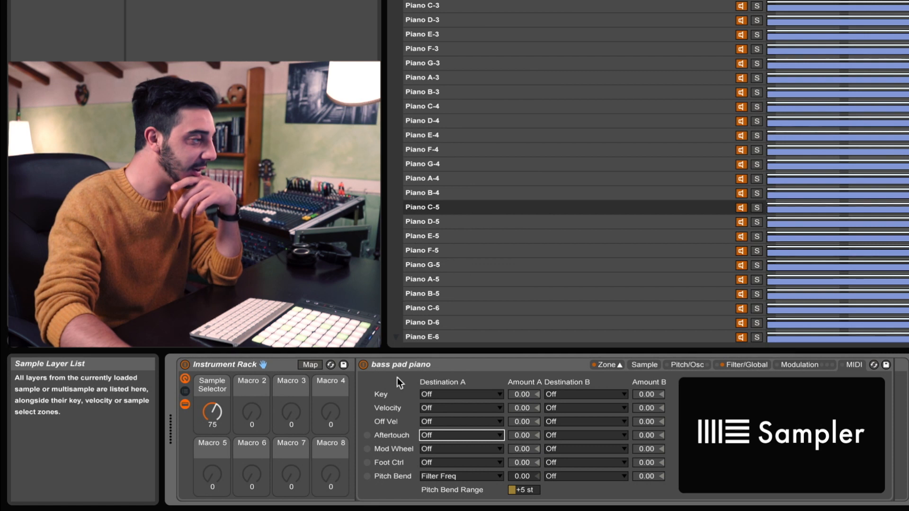
pyautogui.click(438, 475)
pyautogui.click(433, 124)
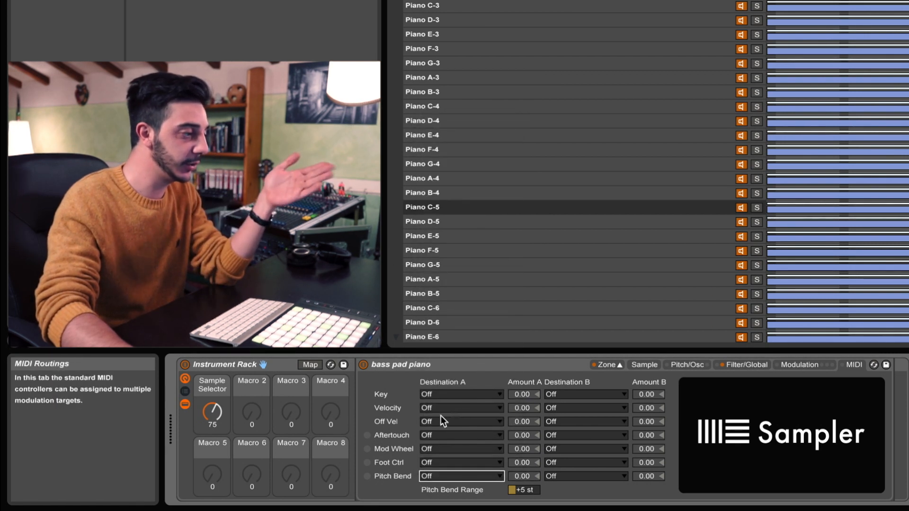
# Return to the filter settings and map the filter frequency to Macro 2 and the filter resonance to Macro 3
pyautogui.click(644, 365)
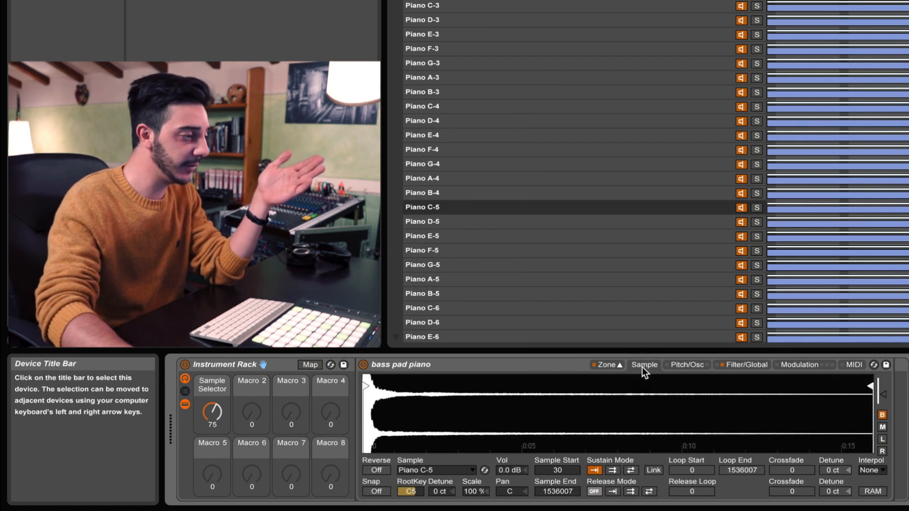
pyautogui.click(687, 366)
pyautogui.click(733, 365)
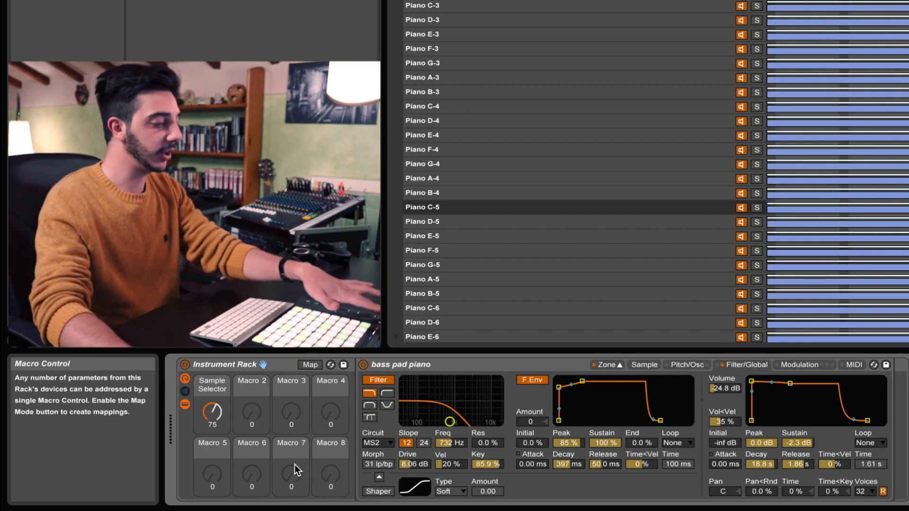
pyautogui.rightClick(448, 443)
pyautogui.click(492, 369)
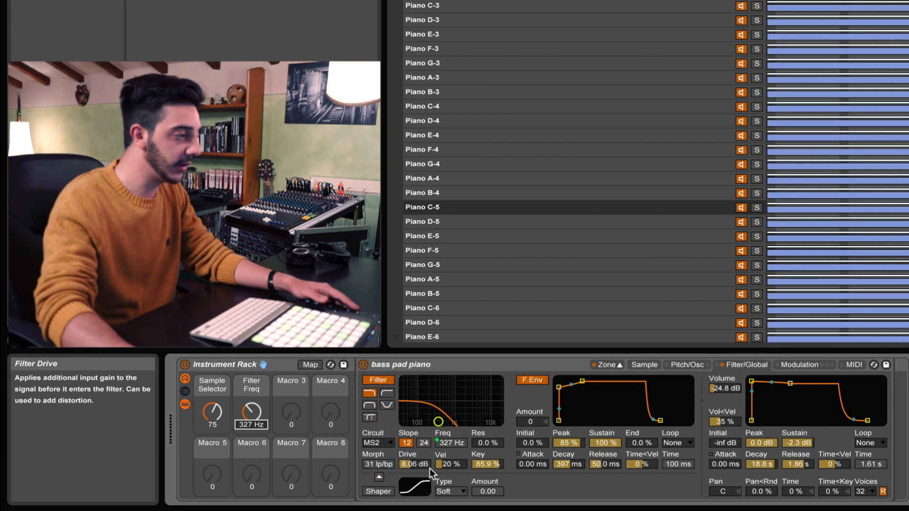
pyautogui.rightClick(487, 449)
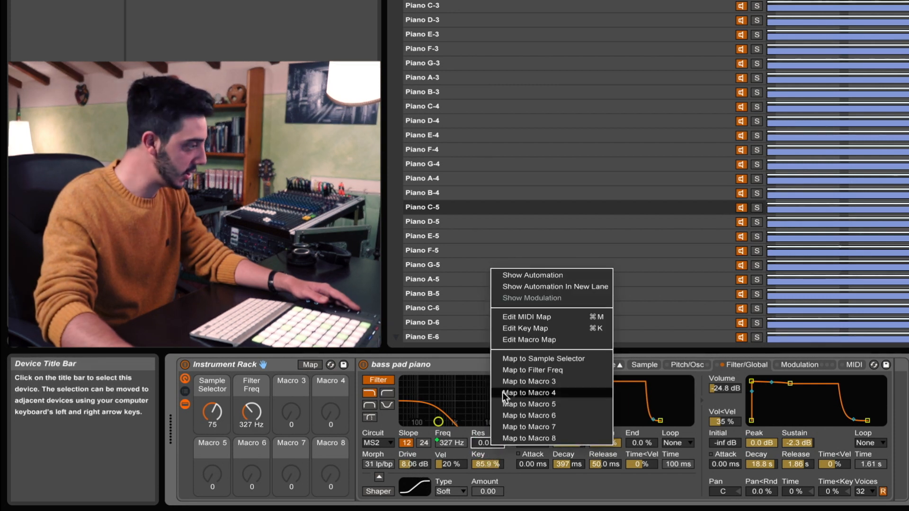
pyautogui.click(534, 381)
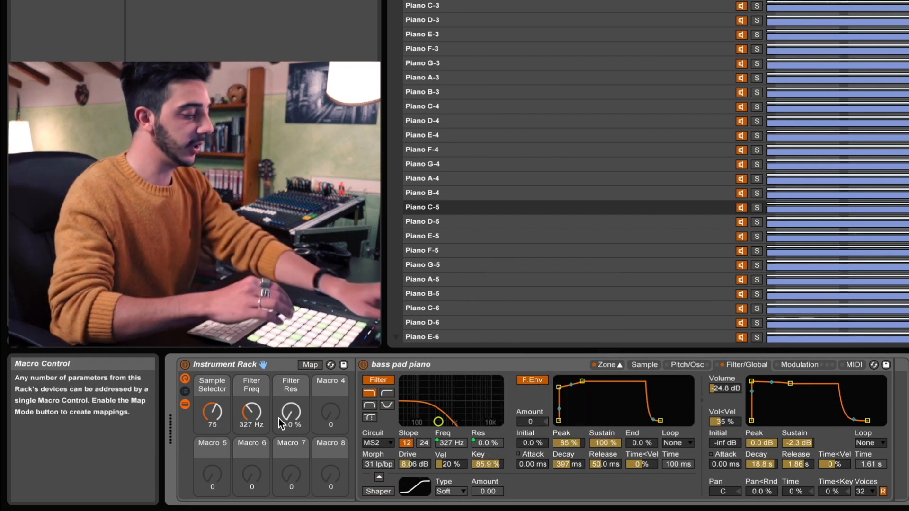